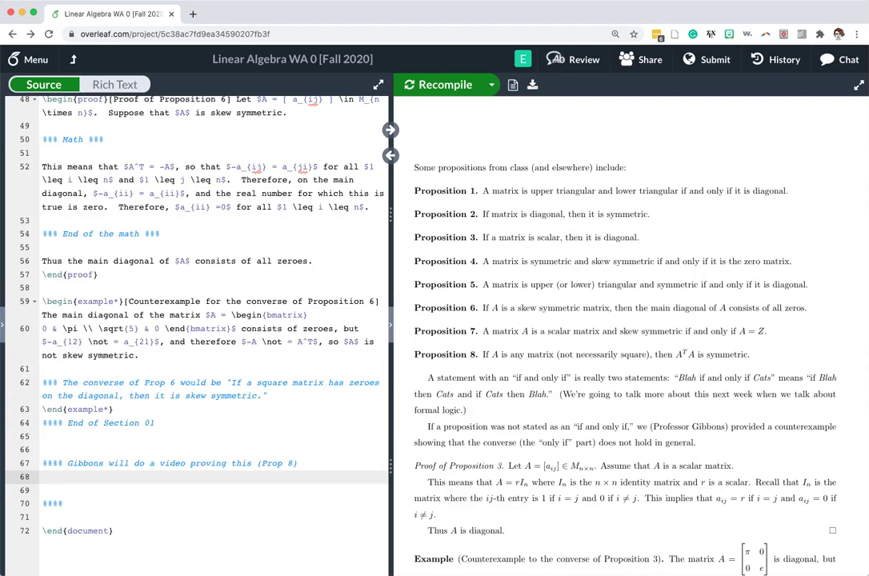
# Insert a \begin{proof}[Proof of Proposition 8] … \end{proof} block with blank lines inside it.
pyautogui.press('Return')
pyautogui.write('\x08egin{proof')
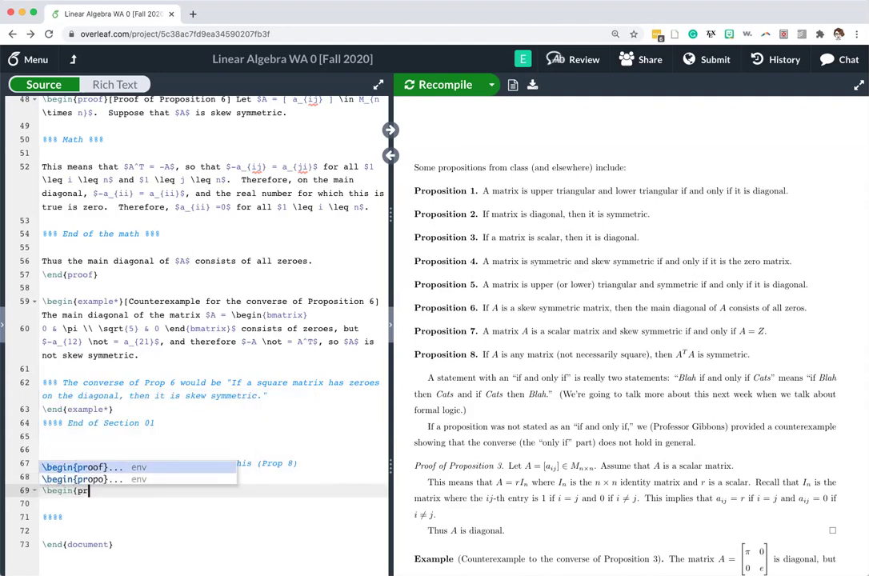
pyautogui.write('}[Proof')
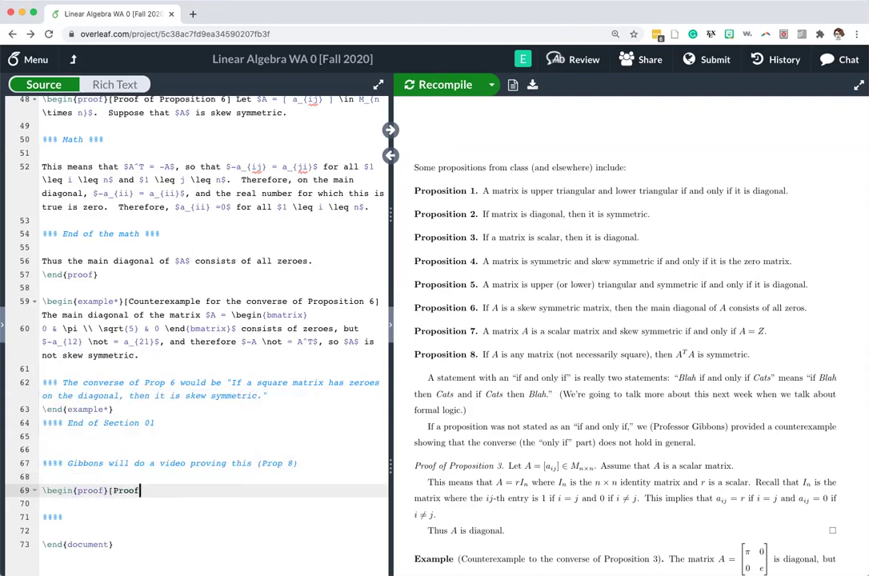
pyautogui.write(' of Proposition 8]')
pyautogui.press('Return')
pyautogui.press('Return')
pyautogui.write('\\end{en')
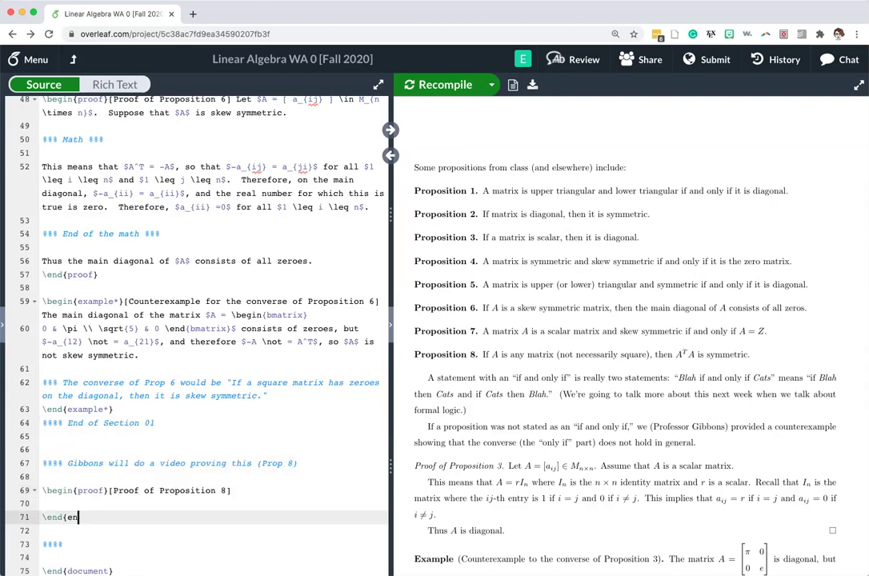
pyautogui.press('BackSpace')
pyautogui.press('BackSpace')
pyautogui.write('proof')
pyautogui.press('Return')
pyautogui.press('Up')
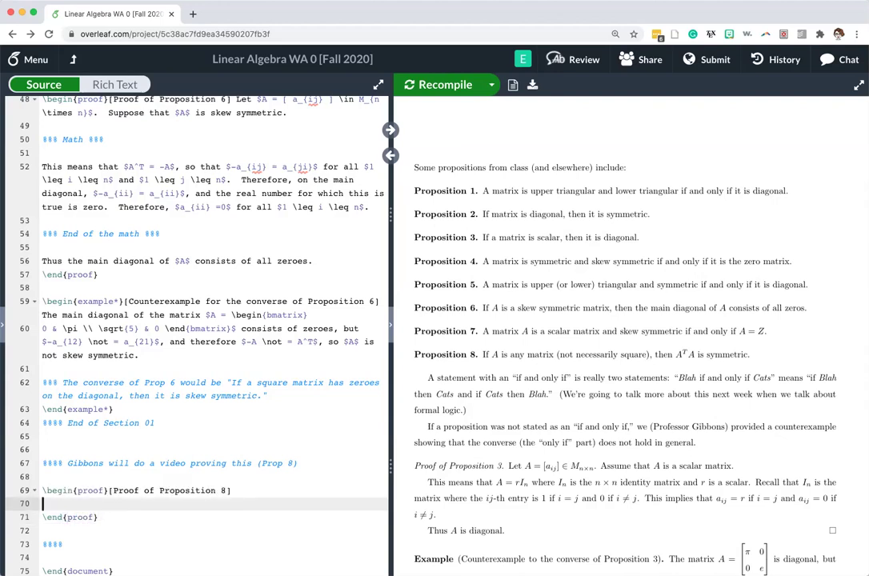
pyautogui.press('Return')
pyautogui.click(43, 504)
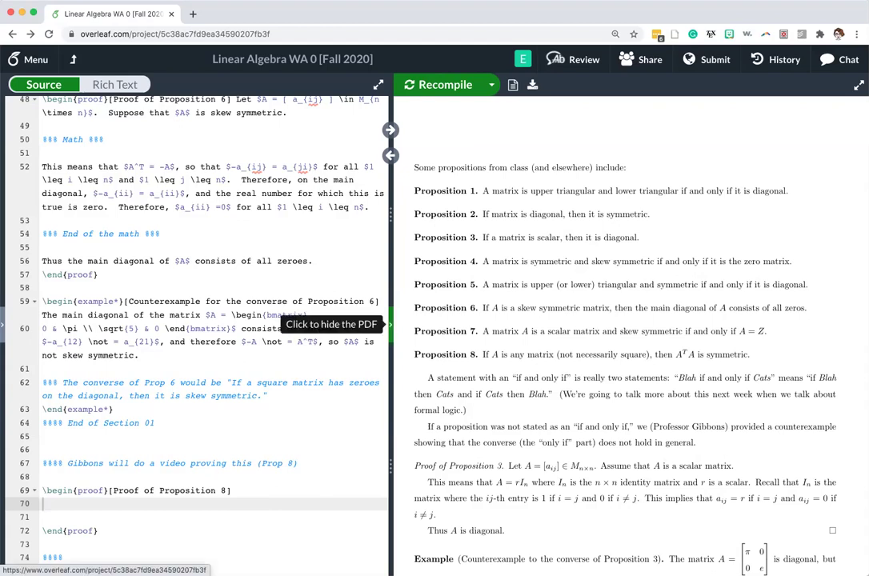
# Hide the PDF preview and enlarge the browser text for a wider editor.
pyautogui.click(390, 324)
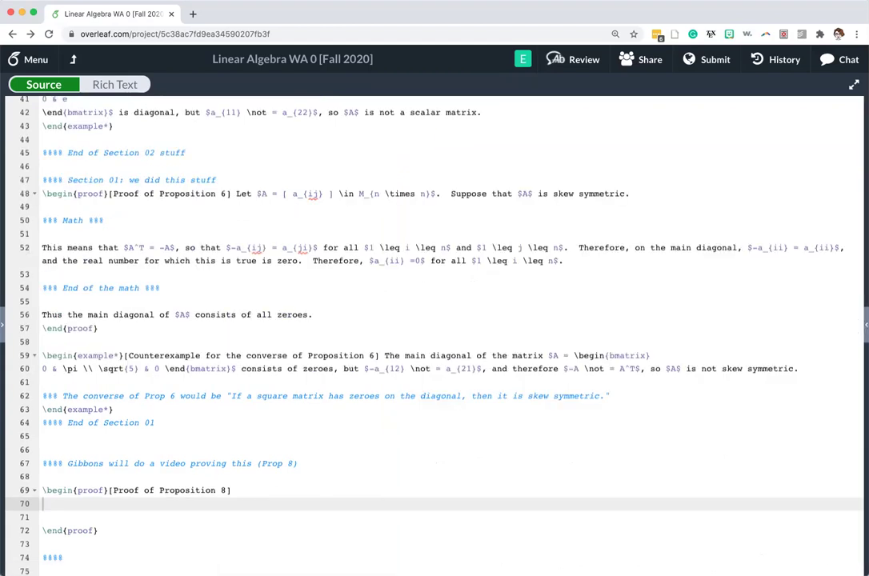
pyautogui.press('super+plus')
pyautogui.press('super+plus')
pyautogui.press('super+plus')
pyautogui.press('super+plus')
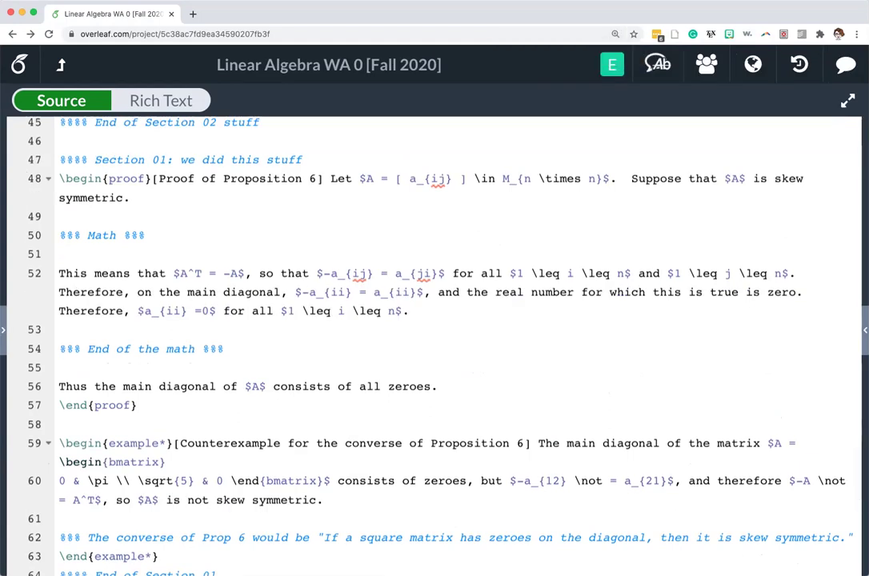
pyautogui.scroll(-10, 376, 320)
pyautogui.scroll(2, 376, 320)
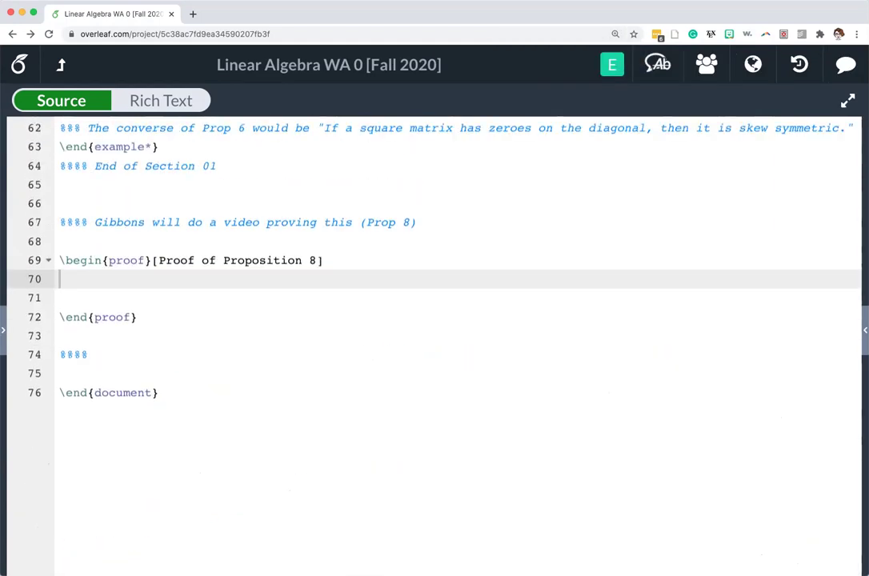
# After the proof title, write 'Let $A = [ a_{ij} ] \in M_{m \times n}$.' and 'Consider the product A^T A.'.
pyautogui.click(324, 260)
pyautogui.write('Le')
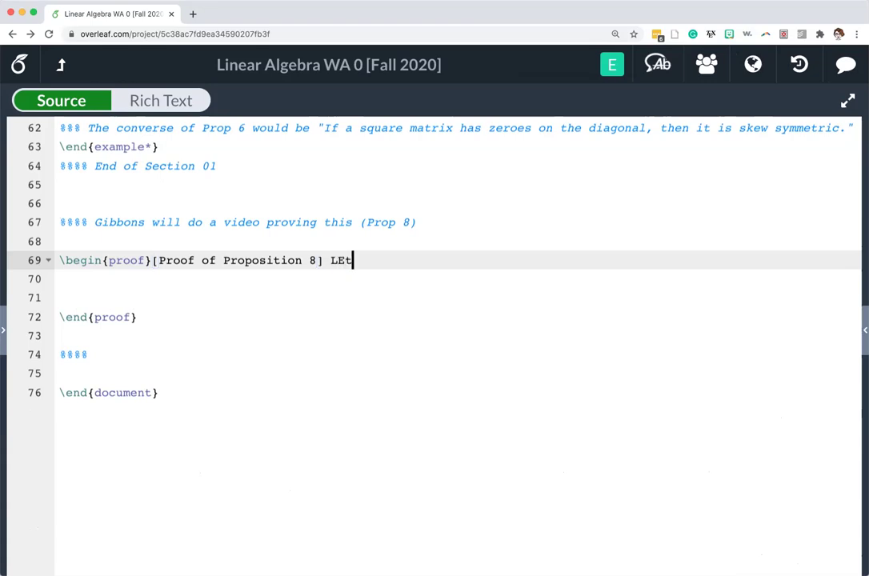
pyautogui.write('t $A = [ a-')
pyautogui.press('BackSpace')
pyautogui.write('_{i')
pyautogui.write('j} ] \\')
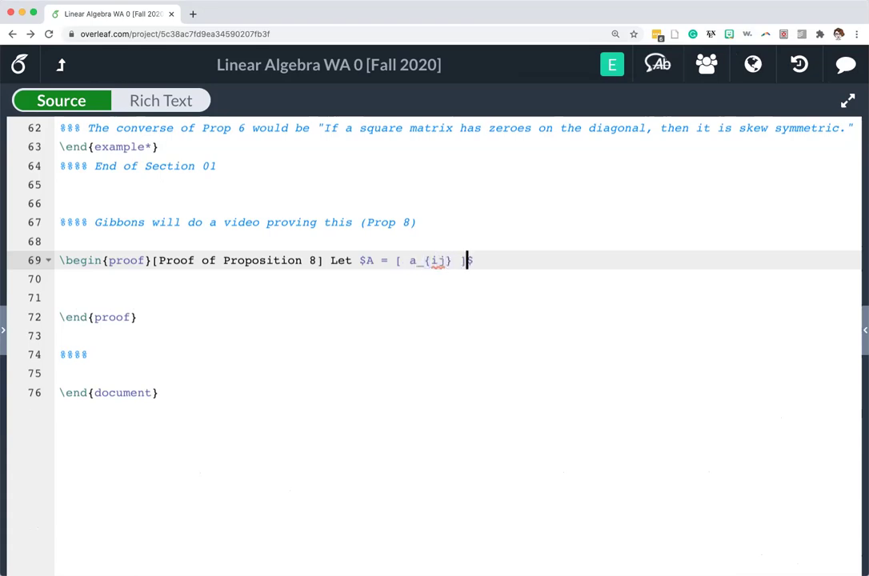
pyautogui.write('in M_{m \\')
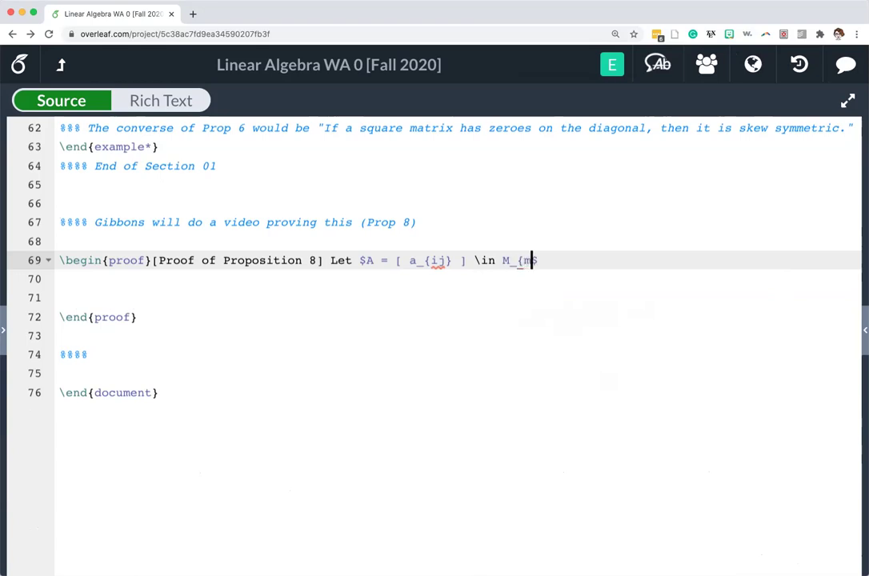
pyautogui.write('times n}$')
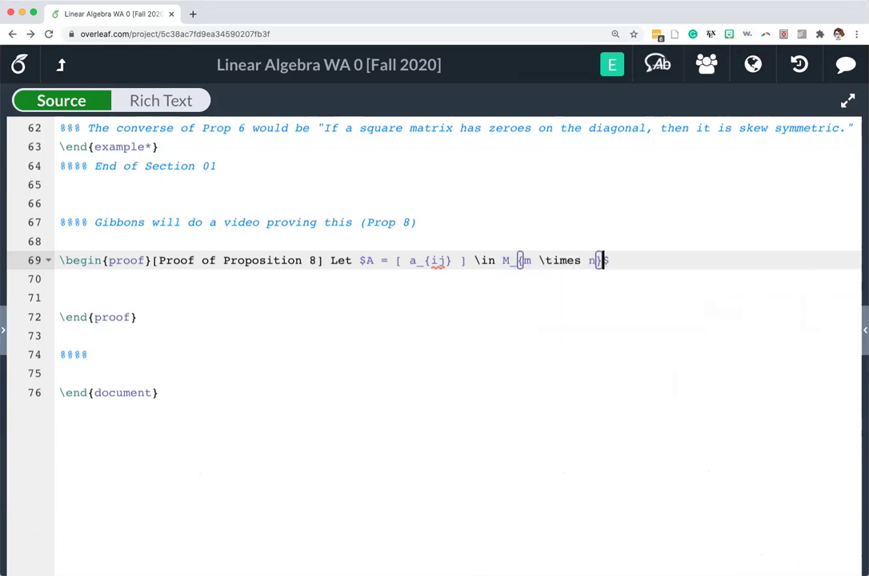
pyautogui.write('.')
pyautogui.scroll(1, 432, 336)
pyautogui.scroll(3, 432, 336)
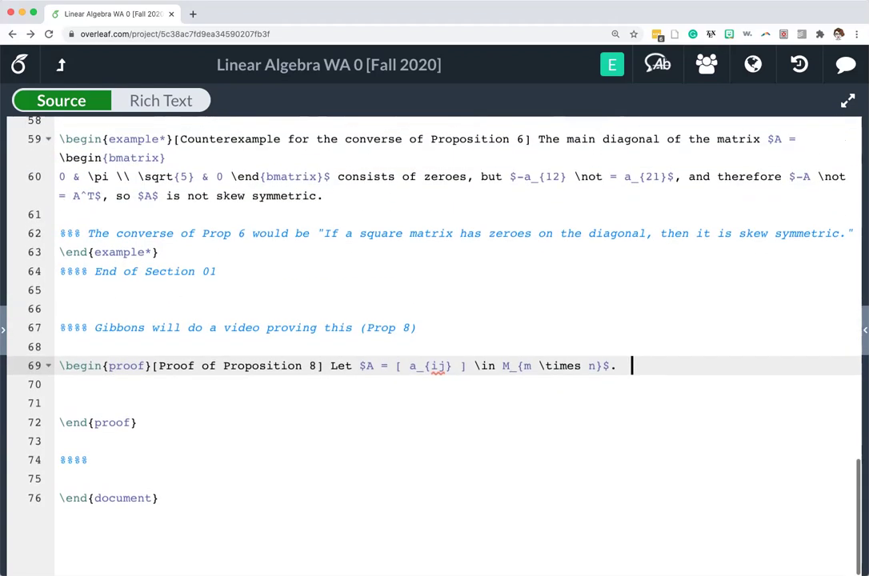
pyautogui.scroll(-3, 432, 336)
pyautogui.scroll(1, 433, 336)
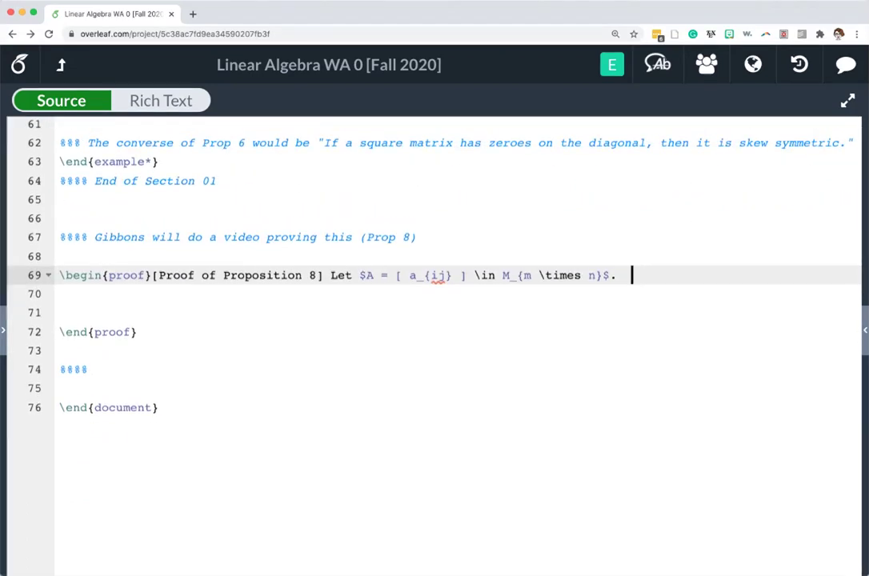
pyautogui.write('Consider the ')
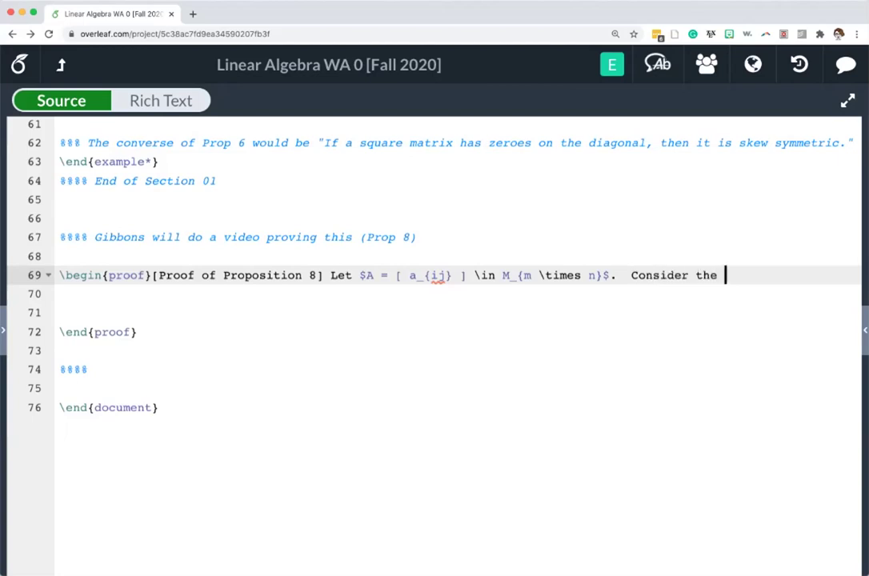
pyautogui.write('product ')
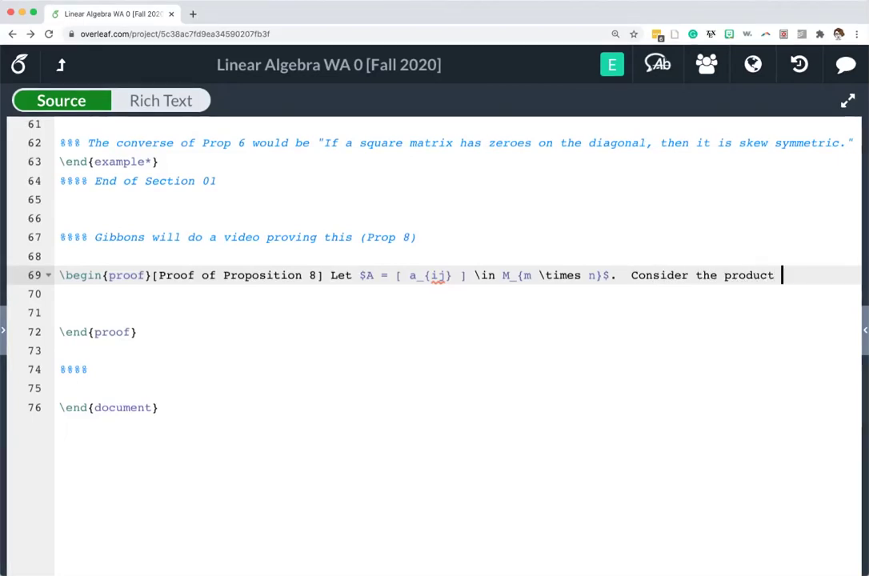
pyautogui.write('$A$^T A')
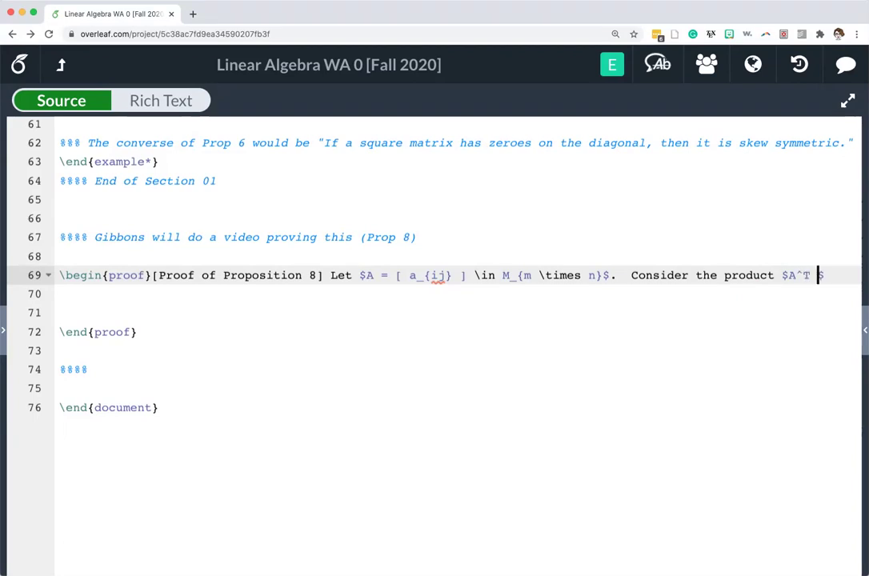
pyautogui.write('.')
# Add the concluding line 'Therefore, $A^T A$ is symmetric.' before \end{proof}.
pyautogui.click(60, 313)
pyautogui.press('Return')
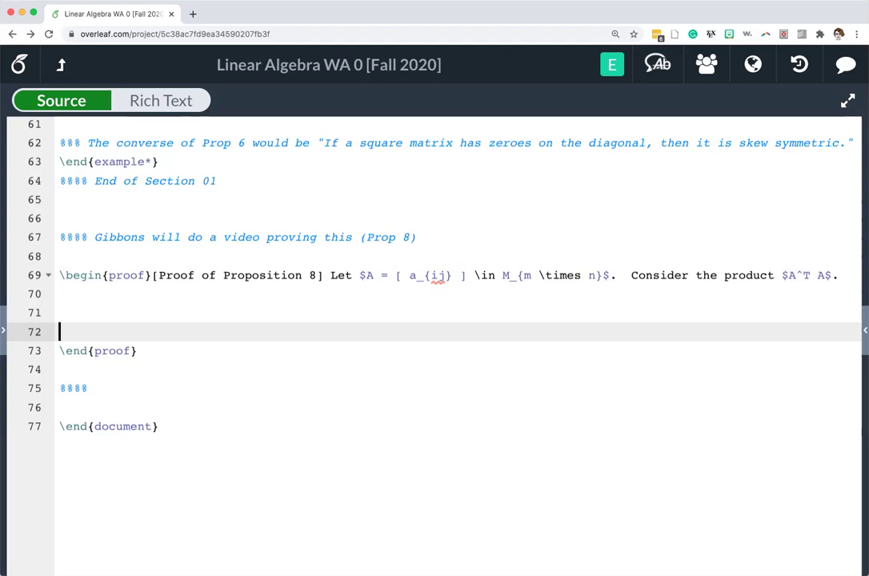
pyautogui.write('Therefore, $A^T ')
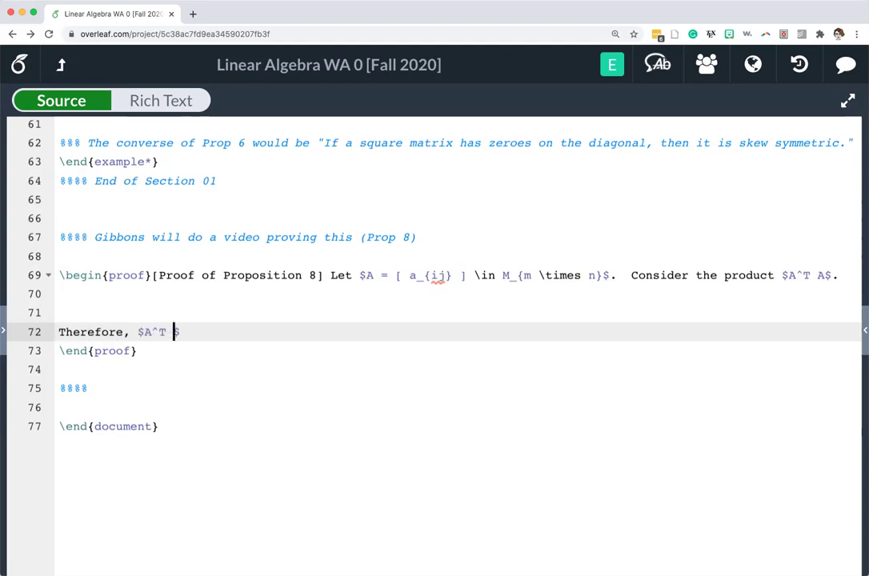
pyautogui.write('A$ is se')
pyautogui.press('BackSpace')
pyautogui.write('ymmetric')
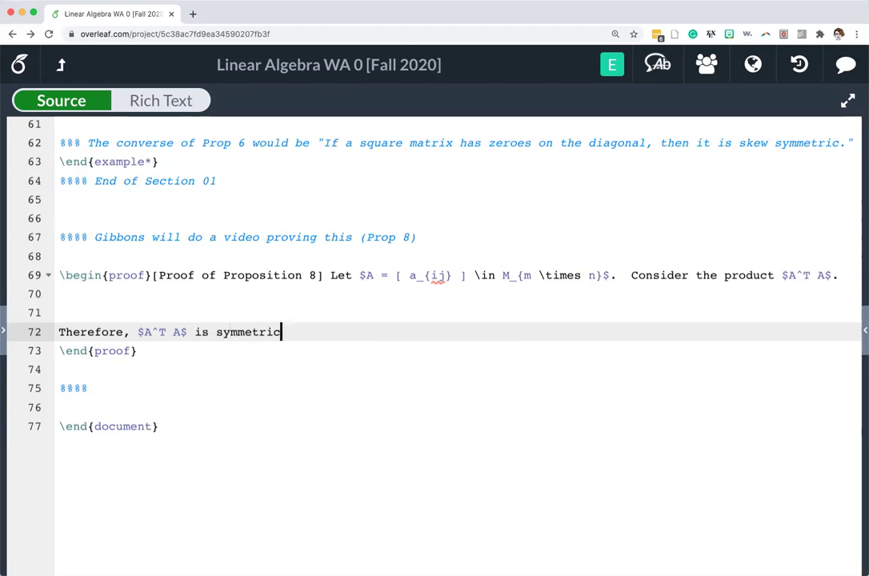
pyautogui.write('.')
# Insert '%%% Math!' and '%%% End math' comment markers after the opening sentence.
pyautogui.click(839, 275)
pyautogui.press('Return')
pyautogui.press('Return')
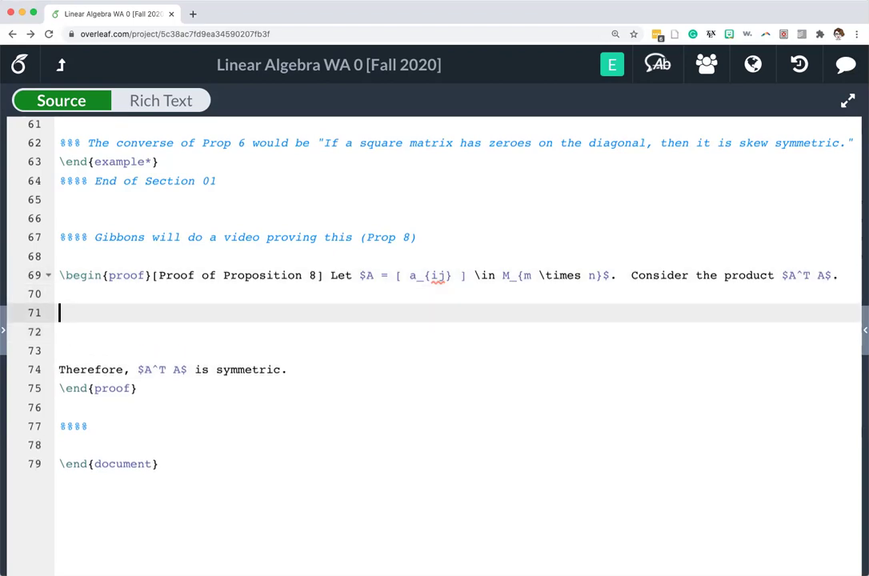
pyautogui.write('%%% Math!')
pyautogui.press('Return')
pyautogui.press('Return')
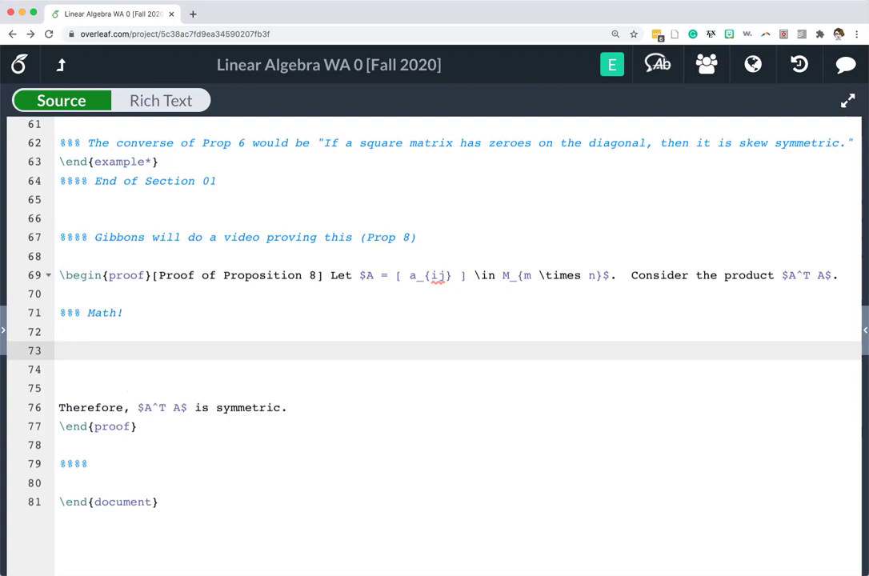
pyautogui.write('%%%')
pyautogui.write('End math')
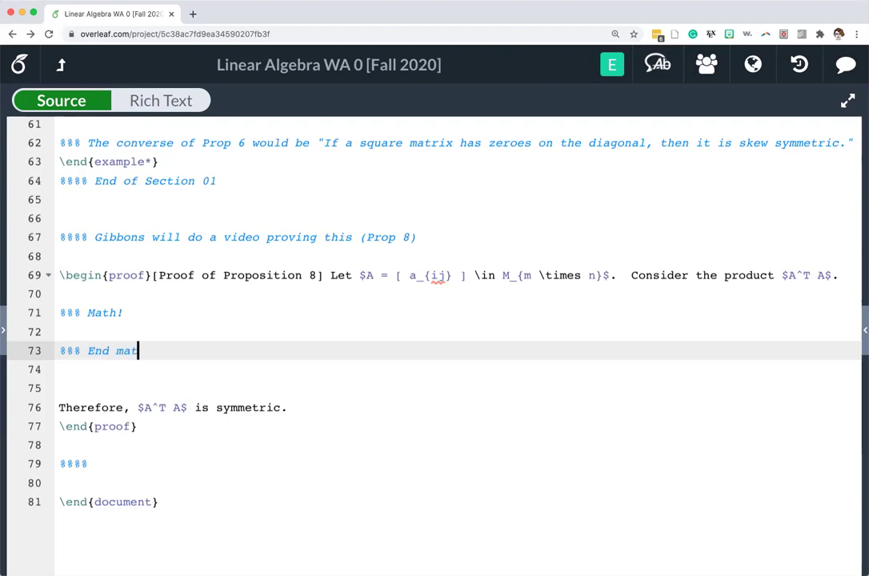
# Under the Math! marker, note that $A^T \in M_{n \times m}$, so $A^T A$ exists and is n×n.
pyautogui.click(123, 313)
pyautogui.press('Return')
pyautogui.write('Notice that $A')
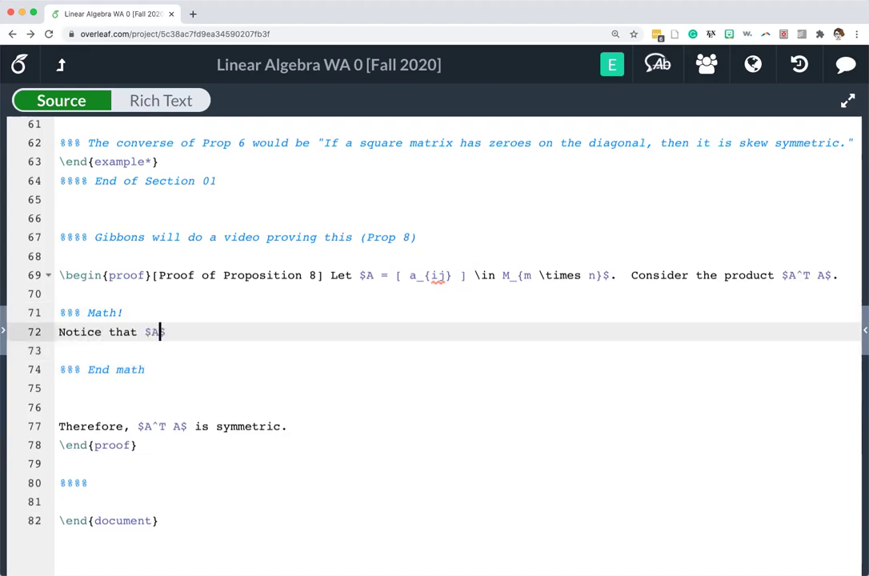
pyautogui.write('^T =')
pyautogui.press('BackSpace')
pyautogui.write('\\in')
pyautogui.write(' M_{n ')
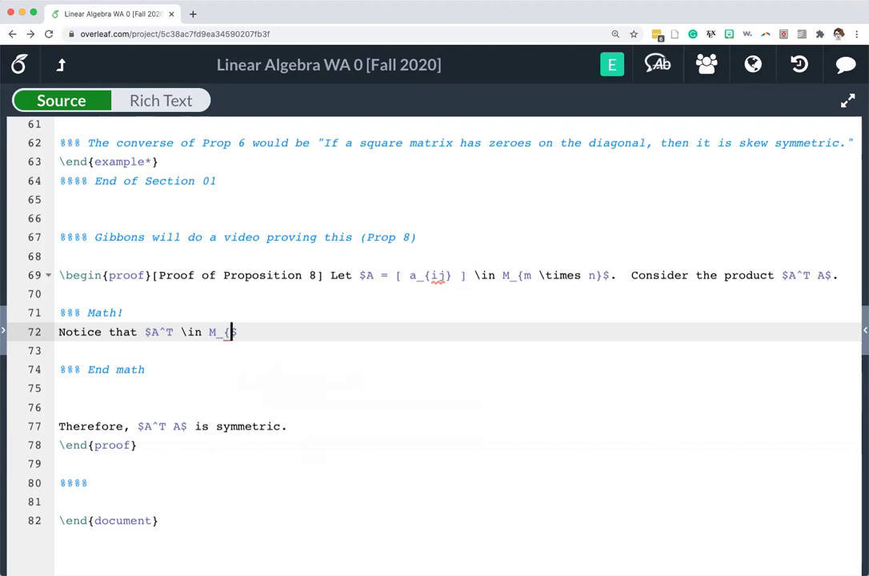
pyautogui.write('\\times ')
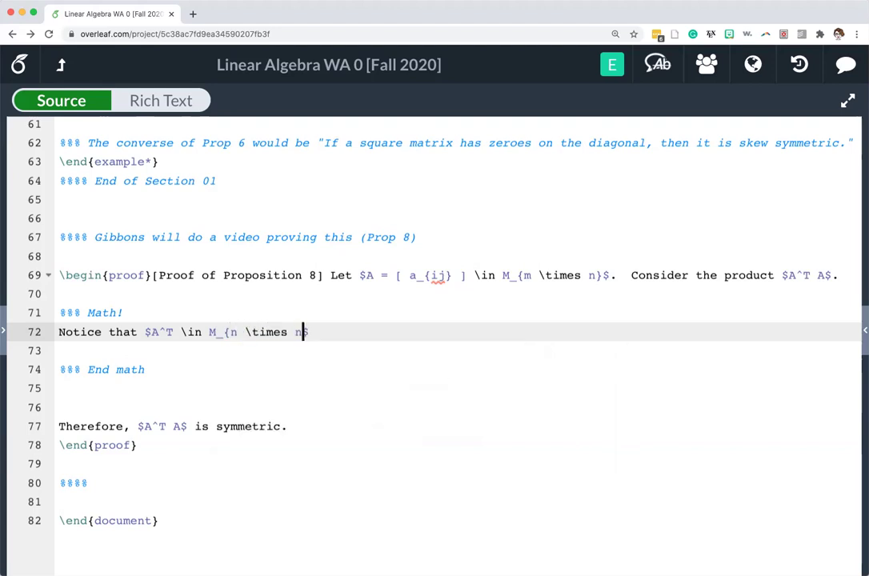
pyautogui.write('m}$, and therefore the p')
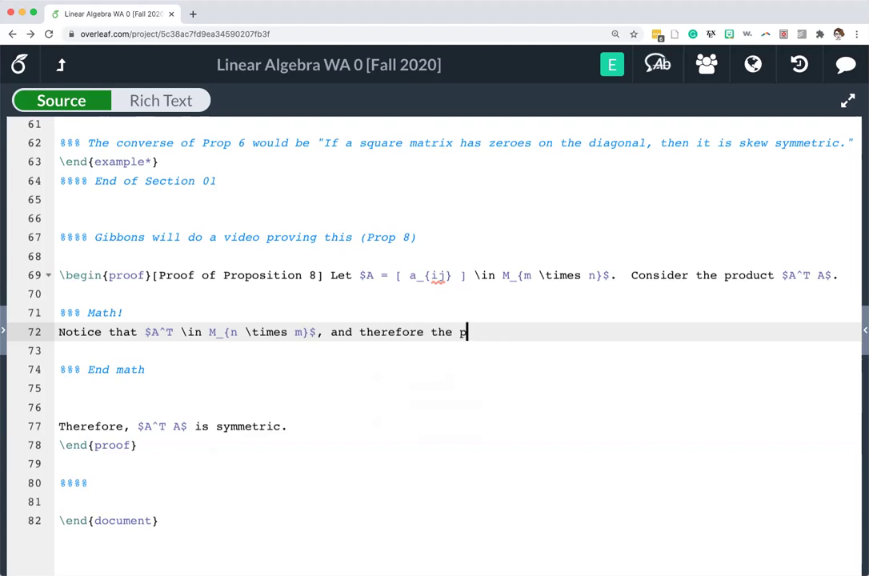
pyautogui.write('roduct $A')
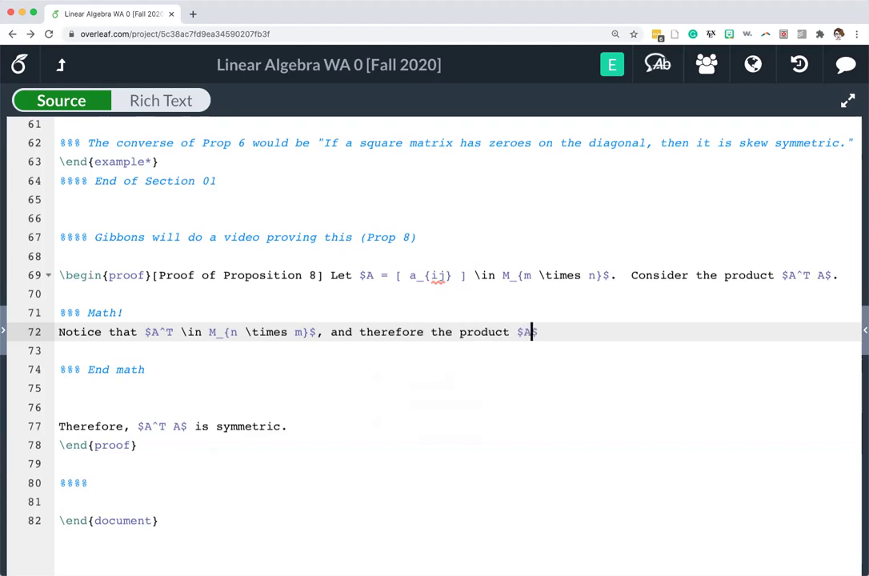
pyautogui.write('^T A')
pyautogui.write(' exists')
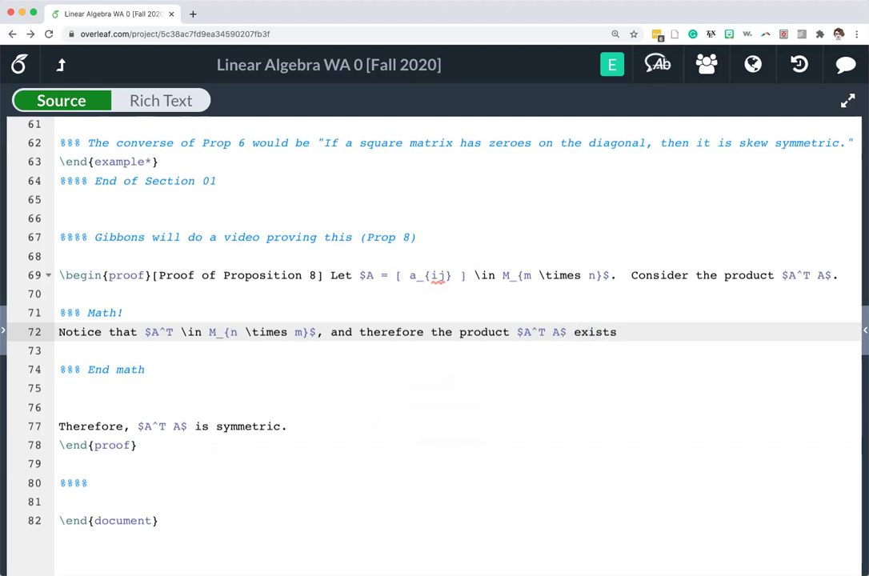
pyautogui.write(", and it's an $n \times n$ matrix.")
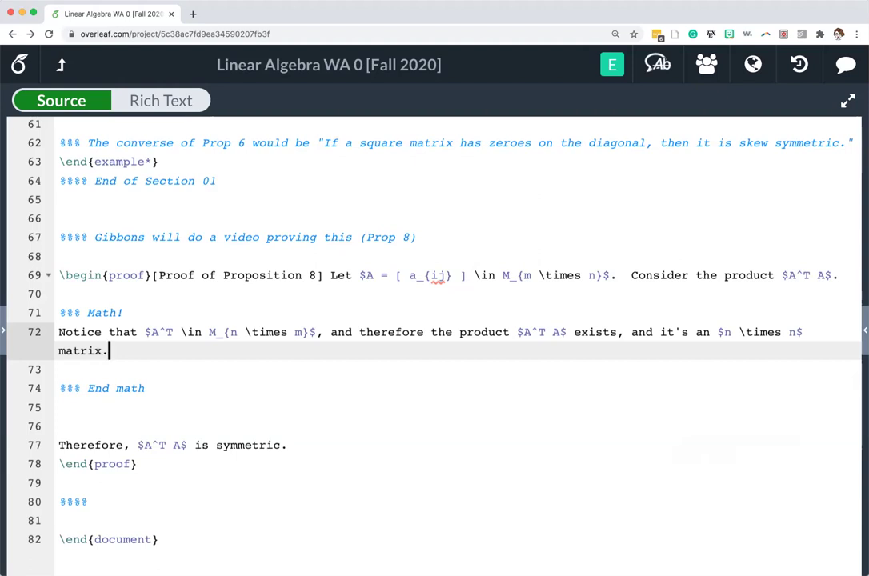
# Add the comments '% aiming for...' and '%(A^T A)^T = A^T A' before the End math marker.
pyautogui.click(59, 369)
pyautogui.press('Return')
pyautogui.press('Return')
pyautogui.press('Return')
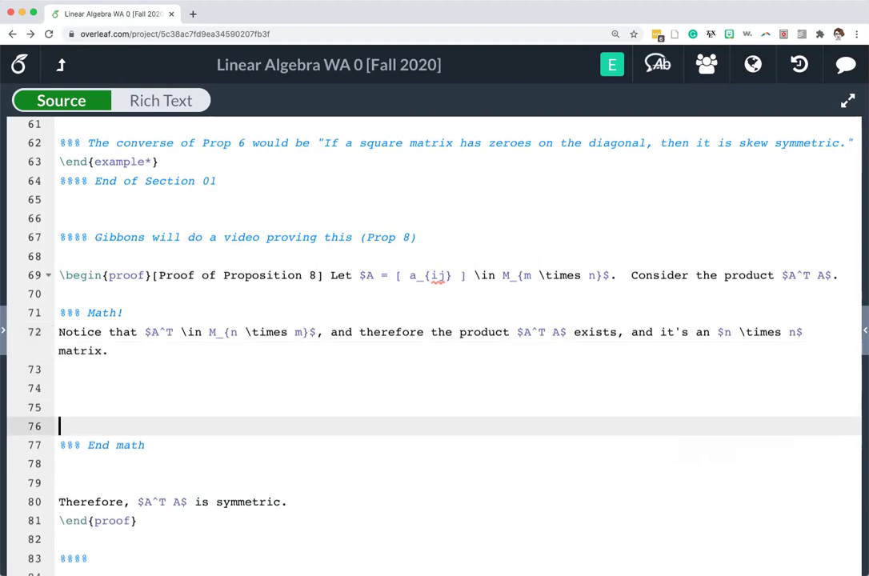
pyautogui.write('% aiming for...')
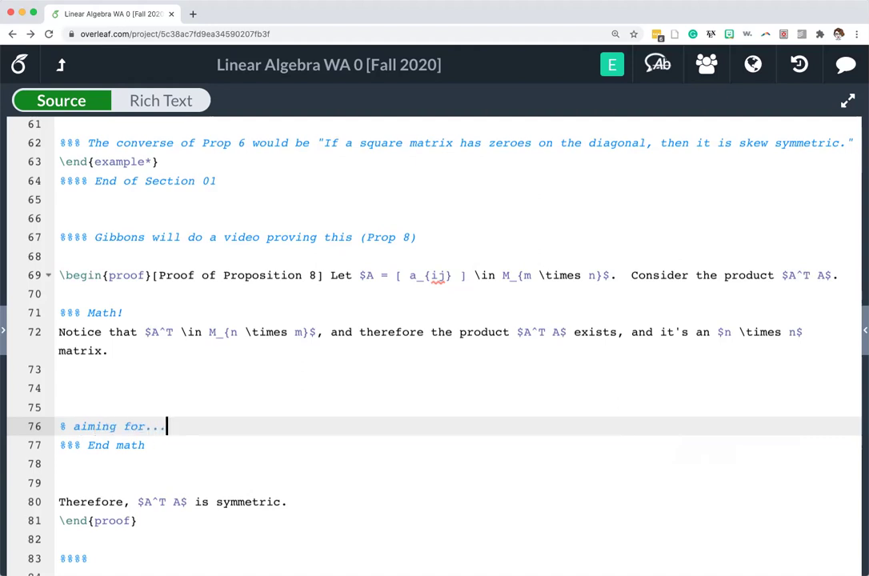
pyautogui.press('Return')
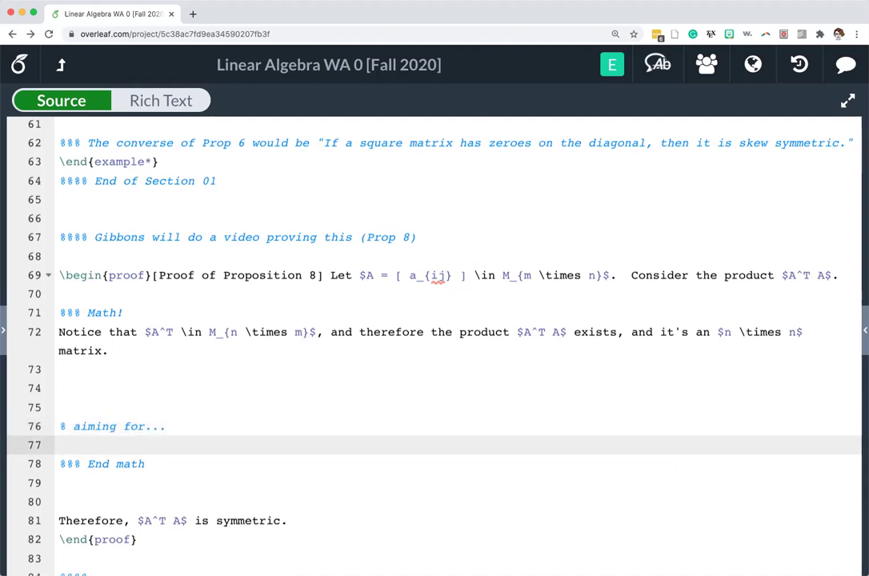
pyautogui.write('%(A^T A)^T = A^T A')
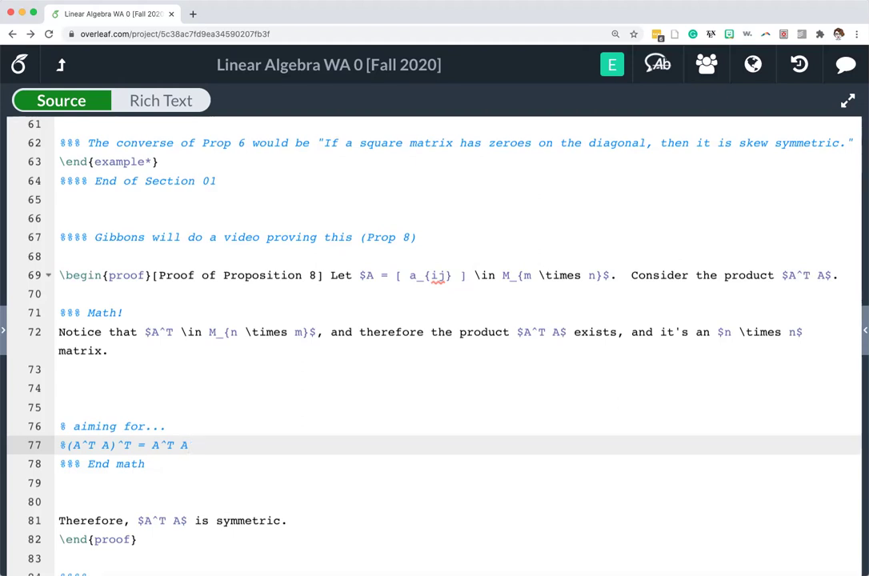
pyautogui.click(110, 351)
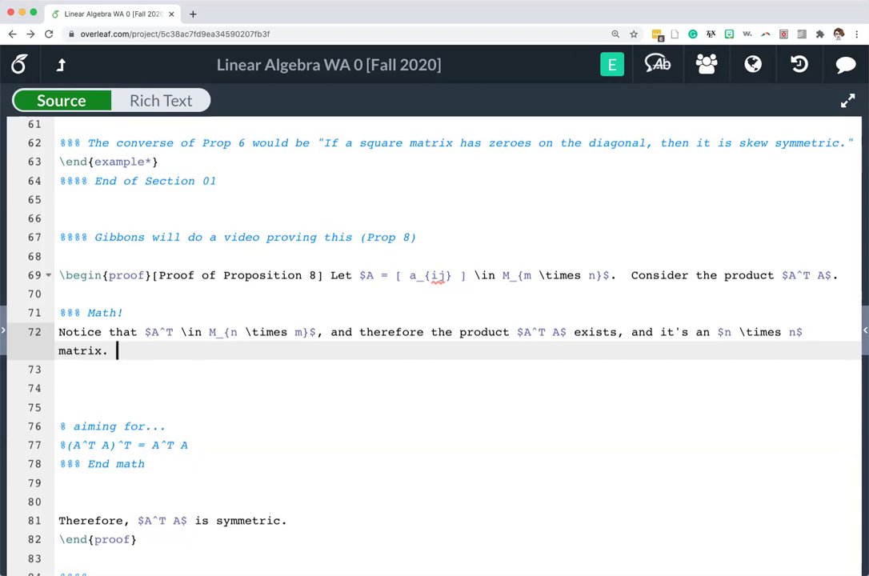
# After 'matrix.', write 'The $ij$-th entry of $A^T A$ is given by'.
pyautogui.write('Consider')
pyautogui.press('BackSpace')
pyautogui.press('BackSpace')
pyautogui.press('BackSpace')
pyautogui.press('BackSpace')
pyautogui.press('BackSpace')
pyautogui.press('BackSpace')
pyautogui.press('BackSpace')
pyautogui.press('BackSpace')
pyautogui.press('BackSpace')
pyautogui.write('The $')
pyautogui.press('Delete')
pyautogui.press('BackSpace')
pyautogui.write('$i')
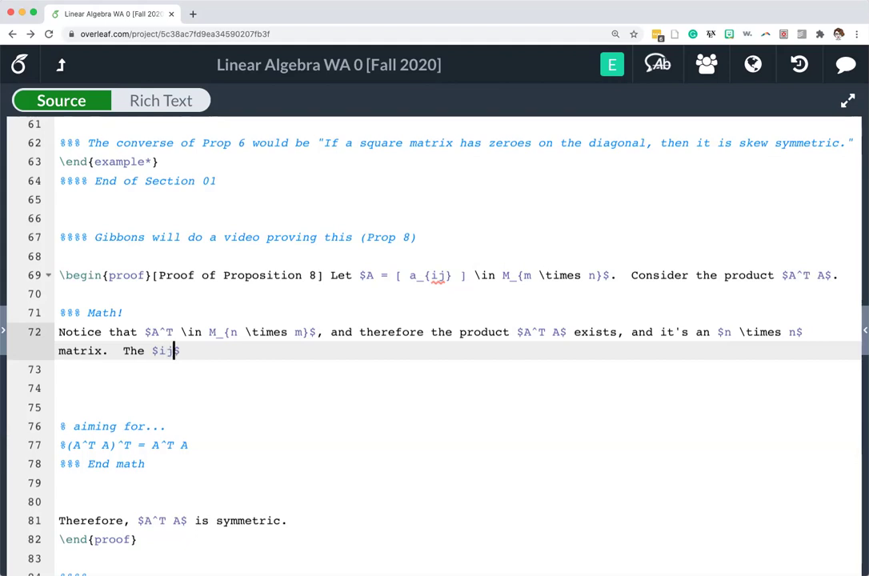
pyautogui.write('j$-th entry of $A^T$')
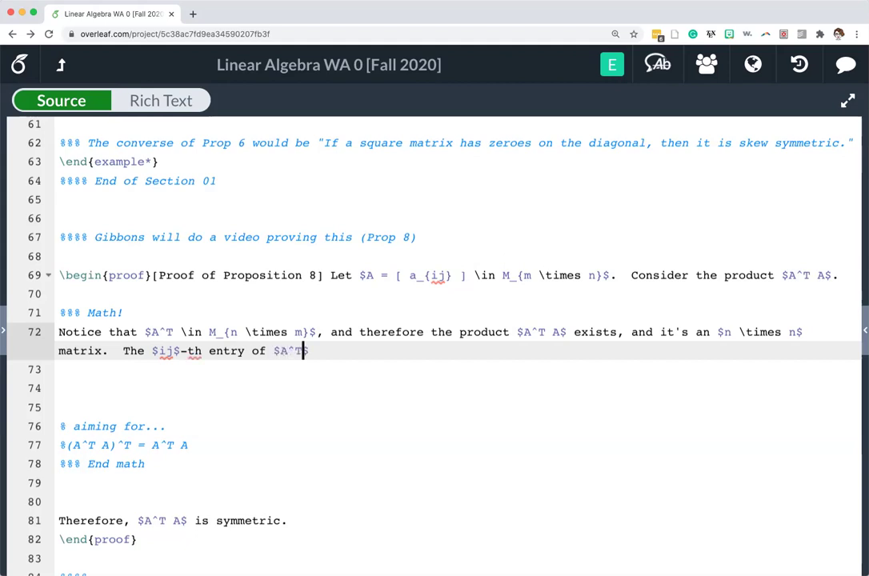
pyautogui.press('BackSpace')
pyautogui.write(' A$ is given ')
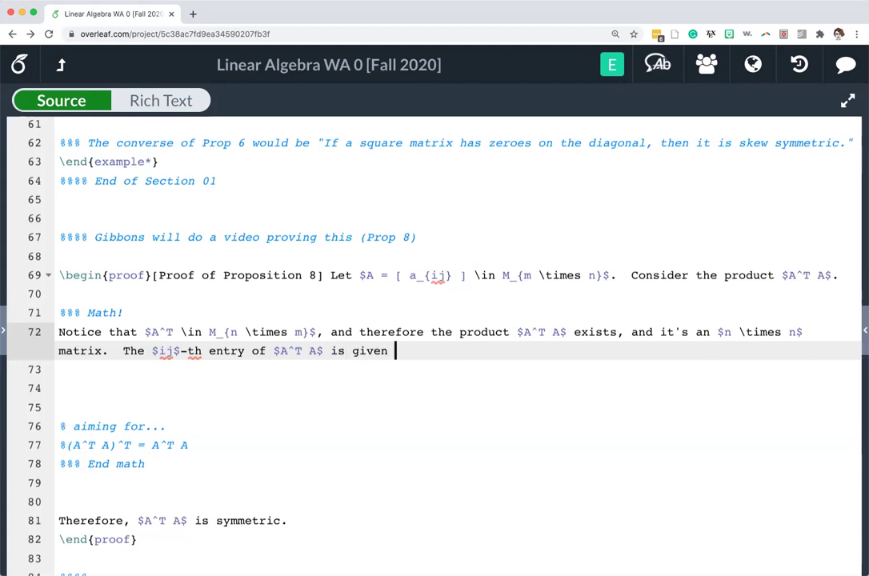
pyautogui.write('by \\')
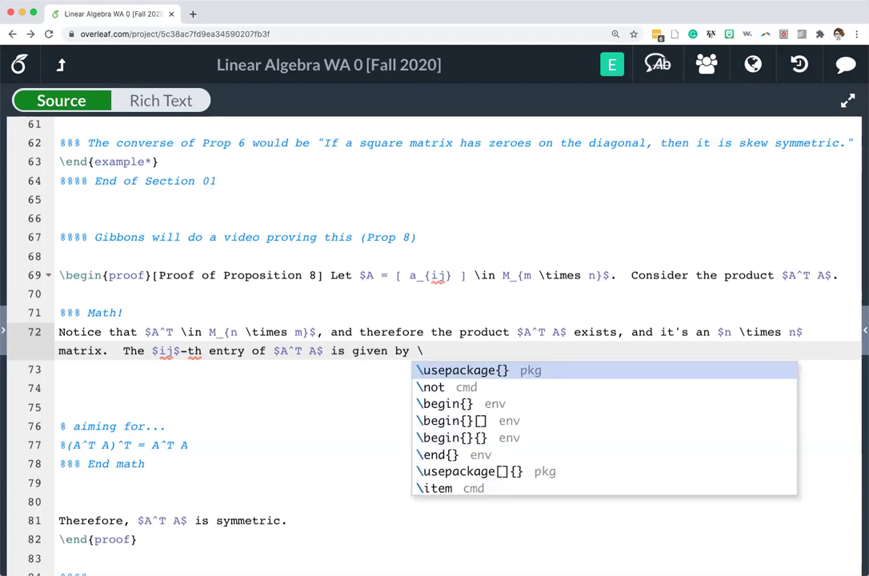
pyautogui.write('begin{al')
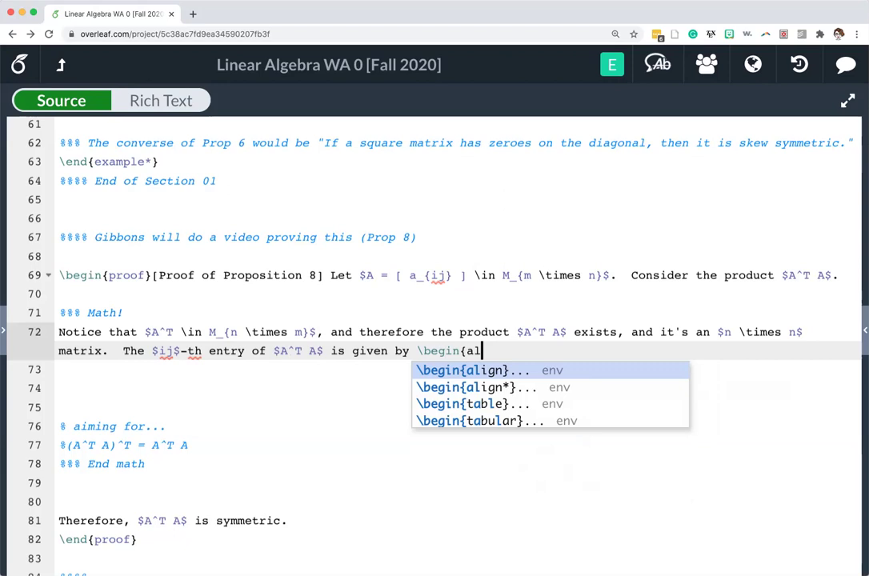
pyautogui.write('ign*}')
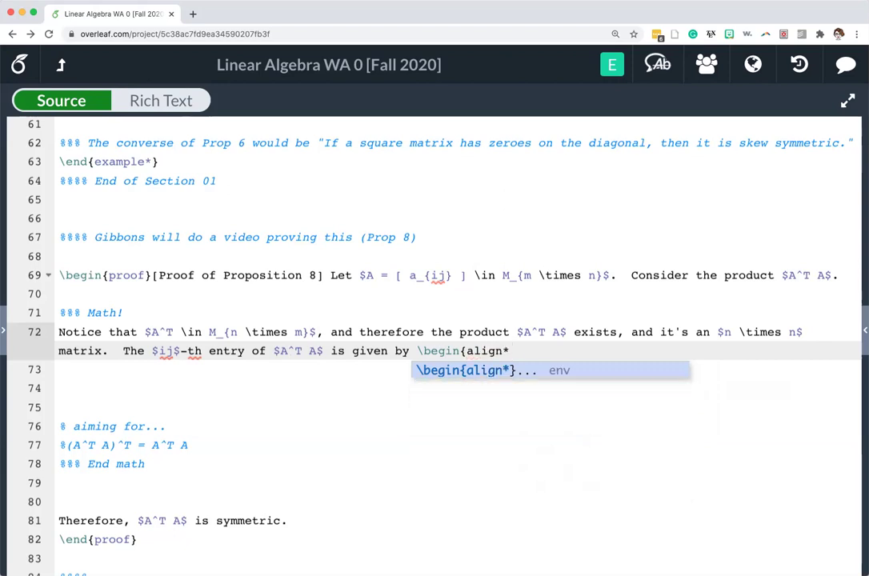
# Put \begin{align*} on its own indented line and close it with \end{align*}.
pyautogui.click(416, 351)
pyautogui.press('Return')
pyautogui.press('Tab')
pyautogui.press('End')
pyautogui.press('Return')
pyautogui.press('Return')
pyautogui.write('\\end{')
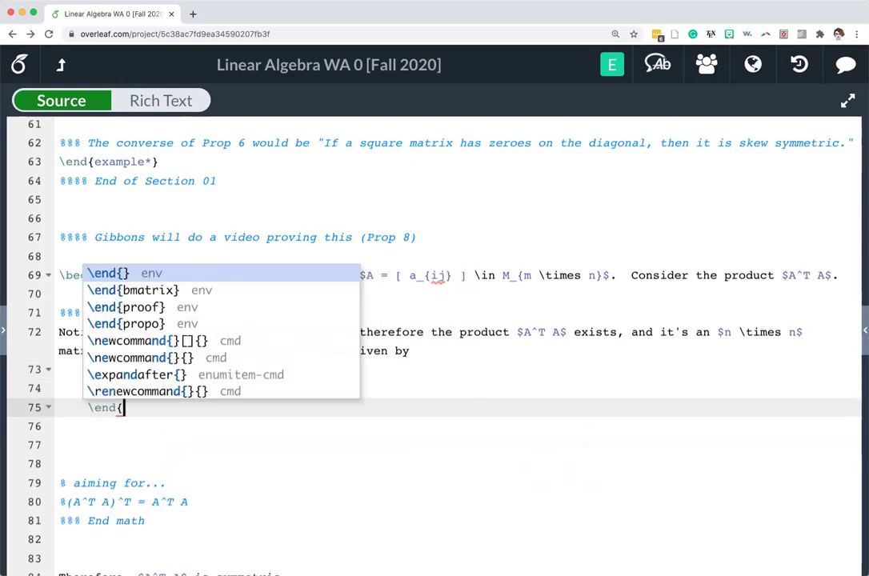
pyautogui.write('align*}')
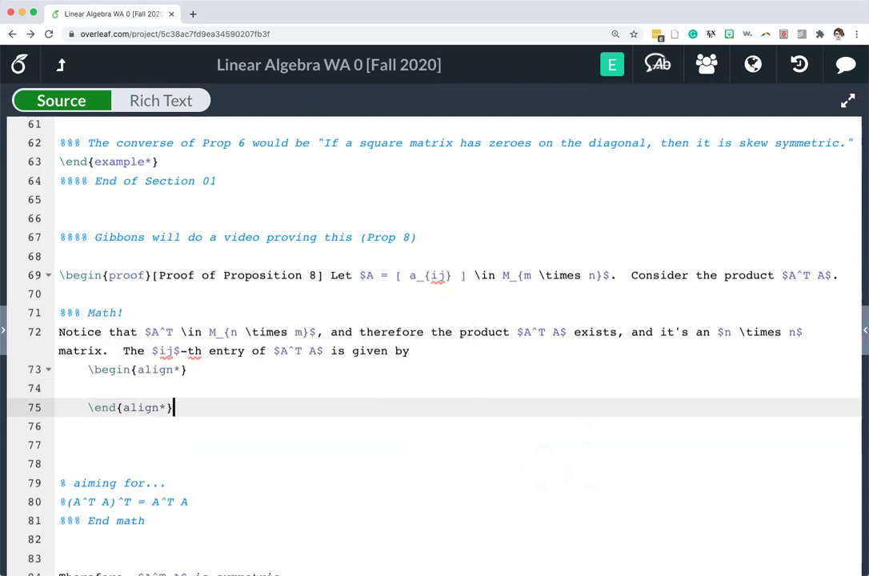
pyautogui.click(89, 388)
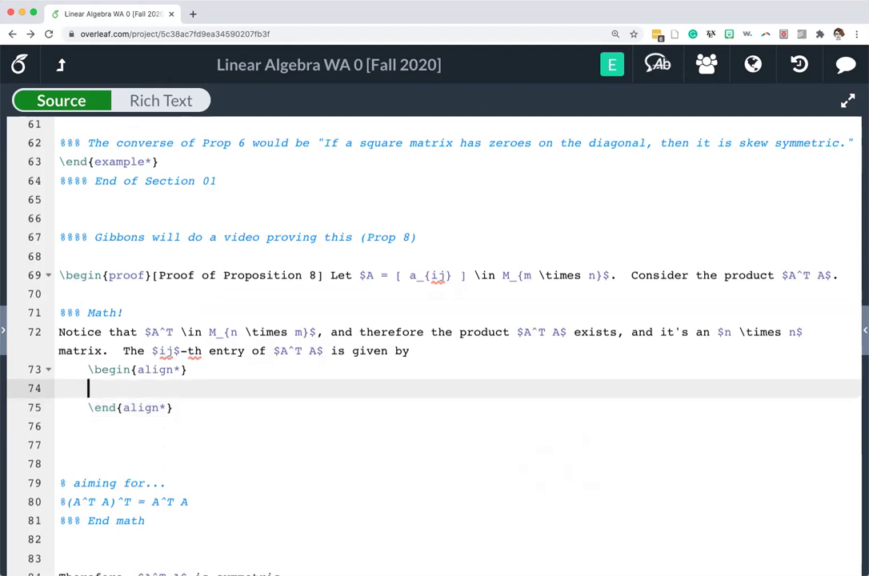
# Start the first aligned line with \left[ A^T A \right]_{ij} &= \Row_{i}(A^T).
pyautogui.write('\\left[ \\')
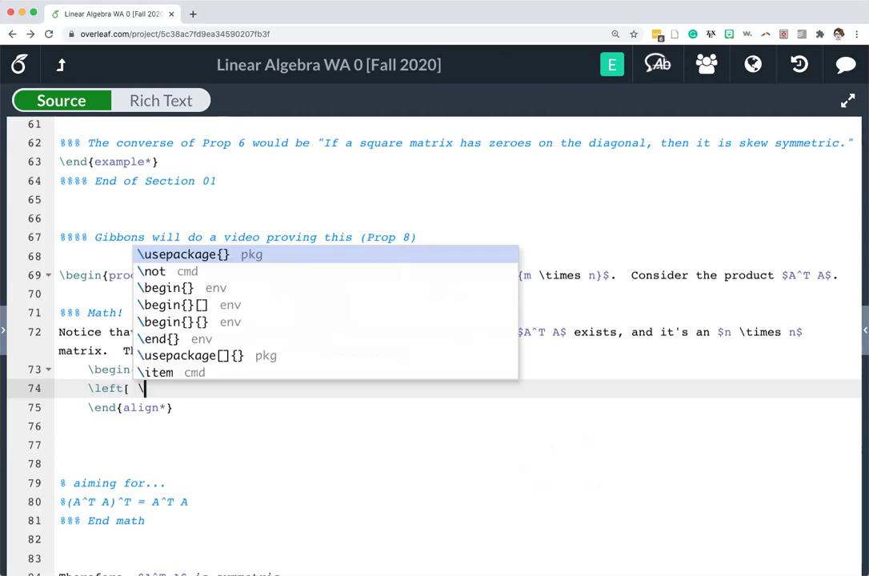
pyautogui.write('right]')
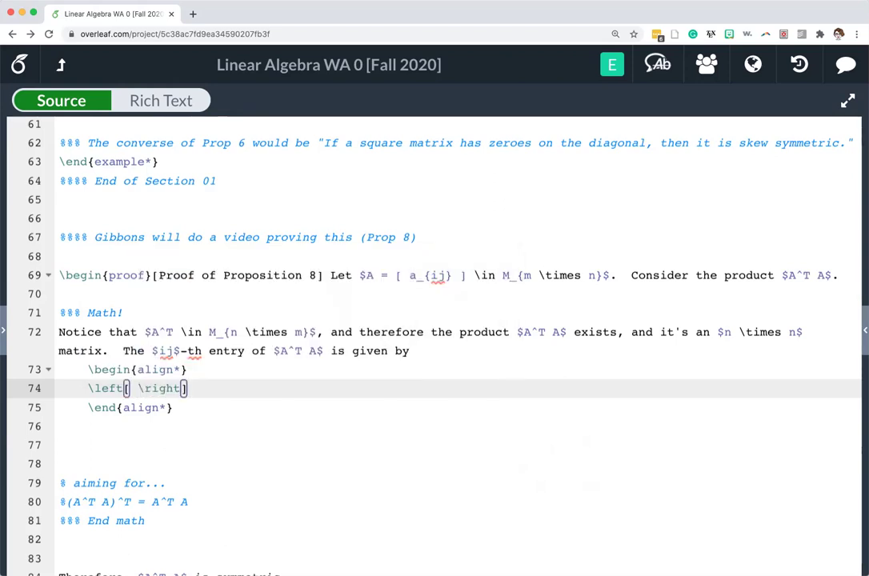
pyautogui.write('_{ij}')
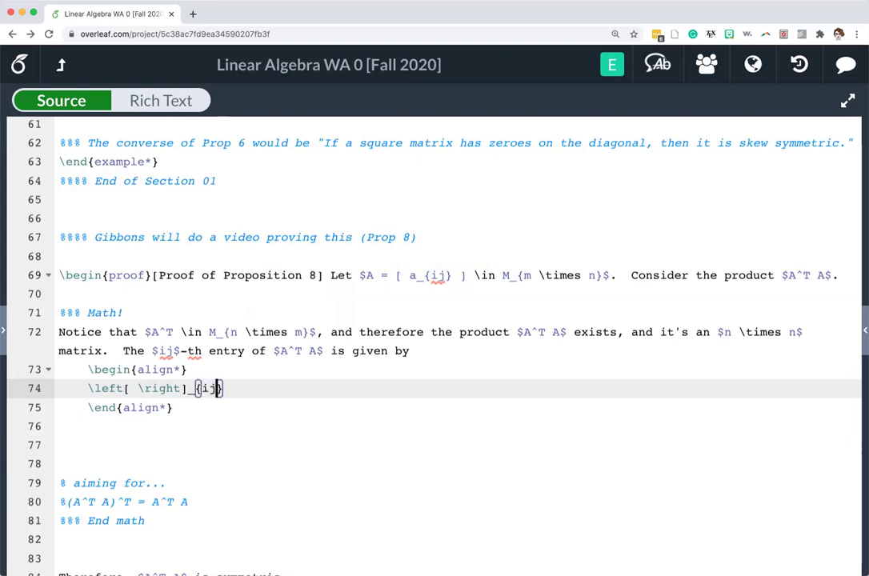
pyautogui.click(131, 389)
pyautogui.write('A^T A')
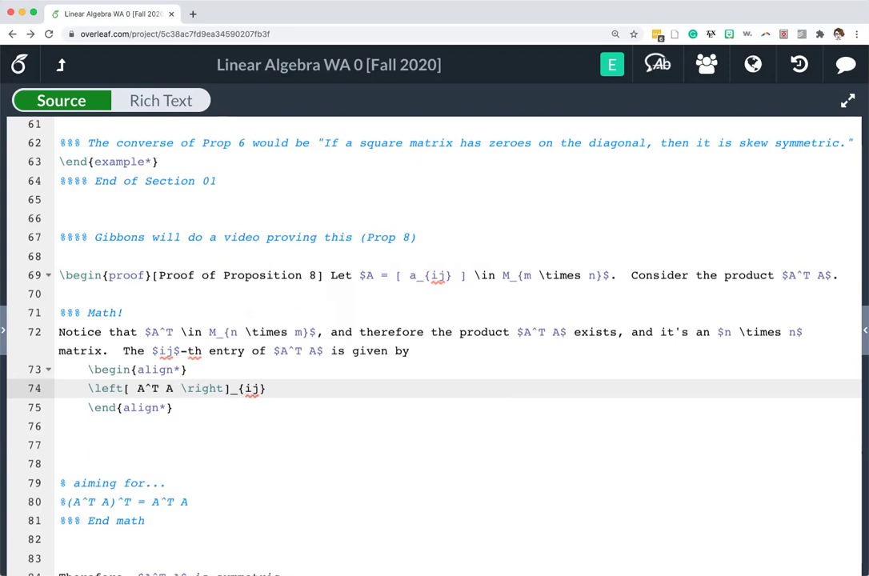
pyautogui.click(268, 388)
pyautogui.write('&= row')
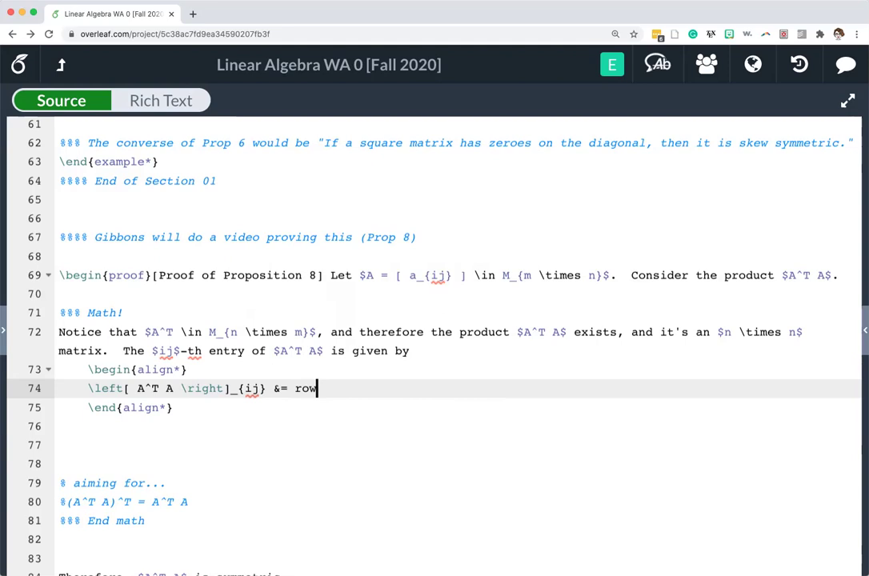
pyautogui.press('BackSpace')
pyautogui.press('BackSpace')
pyautogui.press('BackSpace')
pyautogui.write('\\')
pyautogui.press('BackSpace')
pyautogui.write('\\Row_{i}(A^T)')
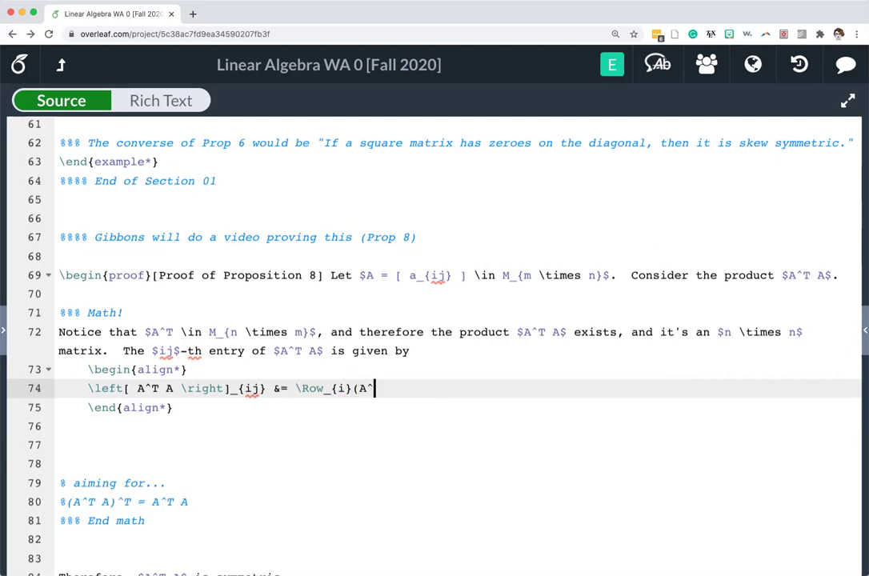
# Wrap the row in \left( … \right)^T and finish with \cdot \Col_j(A) \\.
pyautogui.click(296, 388)
pyautogui.write('\\left(\\')
pyautogui.click(431, 388)
pyautogui.write('ight)^T')
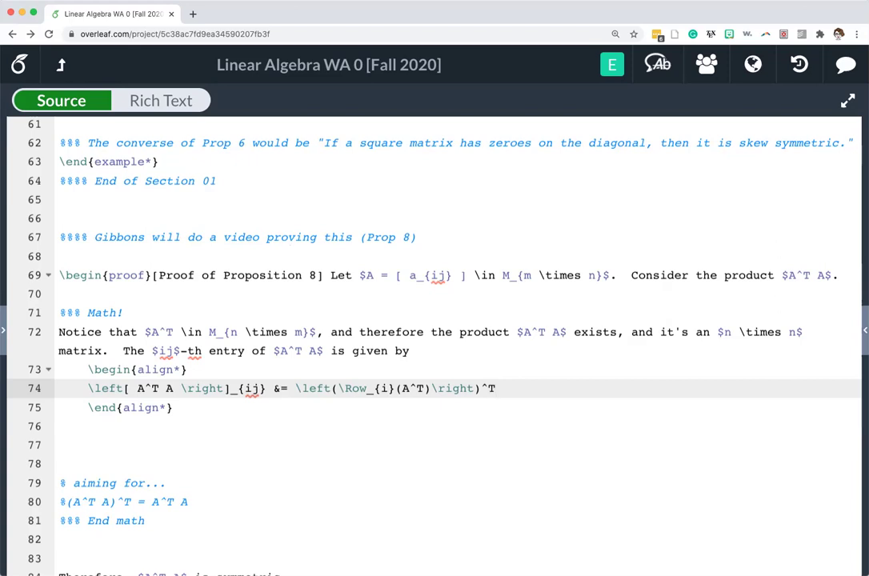
pyautogui.write(' \\cdot \\col_j(A)')
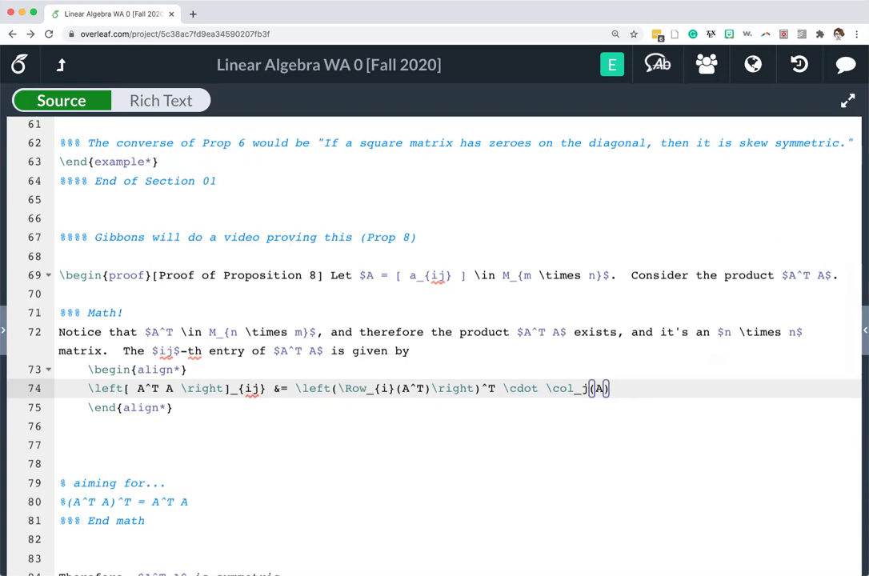
pyautogui.click(559, 388)
pyautogui.press('BackSpace')
pyautogui.write('C')
pyautogui.press('End')
pyautogui.write('\\\\')
# Add the aligned line &= \Col_i(A) \cdot \Col_j(A) \\ and open a new line below.
pyautogui.press('Return')
pyautogui.press('Tab')
pyautogui.press('Tab')
pyautogui.press('Tab')
pyautogui.press('Tab')
pyautogui.press('Tab')
pyautogui.press('Tab')
pyautogui.press('Tab')
pyautogui.press('BackSpace')
pyautogui.write('& ')
pyautogui.write(' \\left')
pyautogui.press('BackSpace')
pyautogui.press('BackSpace')
pyautogui.press('BackSpace')
pyautogui.press('BackSpace')
pyautogui.write('col_i(')
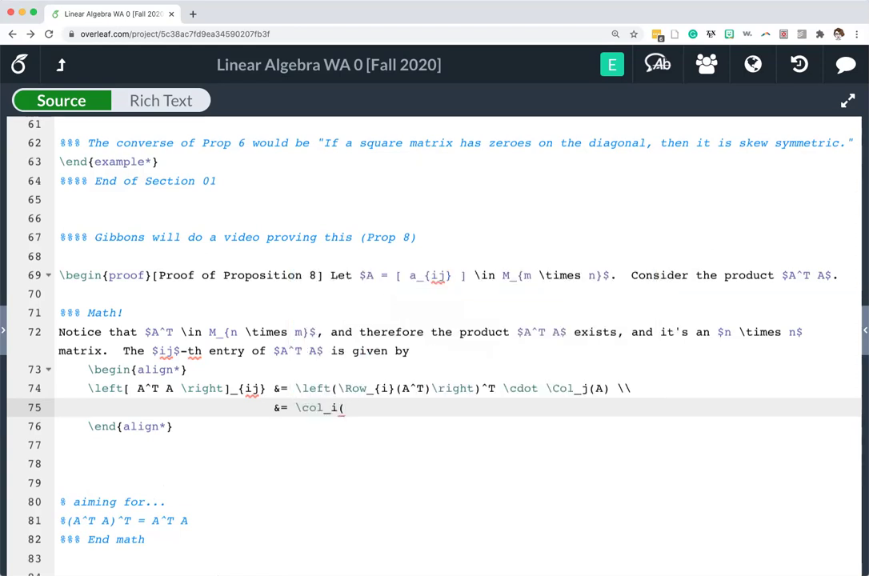
pyautogui.write('A')
pyautogui.press('BackSpace')
pyautogui.press('BackSpace')
pyautogui.press('BackSpace')
pyautogui.press('BackSpace')
pyautogui.press('BackSpace')
pyautogui.press('BackSpace')
pyautogui.press('BackSpace')
pyautogui.write('Col_i(A) \\c')
pyautogui.press('BackSpace')
pyautogui.write('dot')
pyautogui.press('BackSpace')
pyautogui.press('BackSpace')
pyautogui.press('BackSpace')
pyautogui.write('cdot \\Col_j(A)')
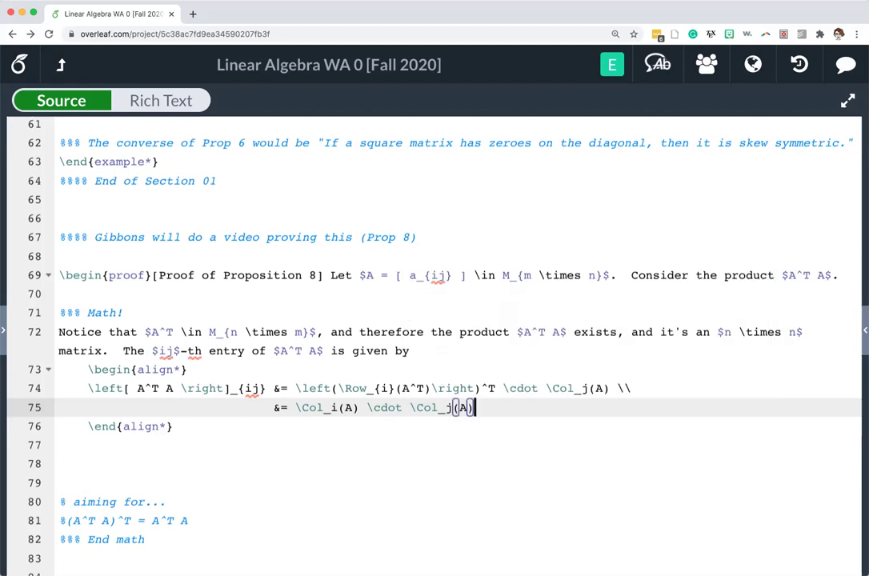
pyautogui.write(' \\')
pyautogui.press('Return')
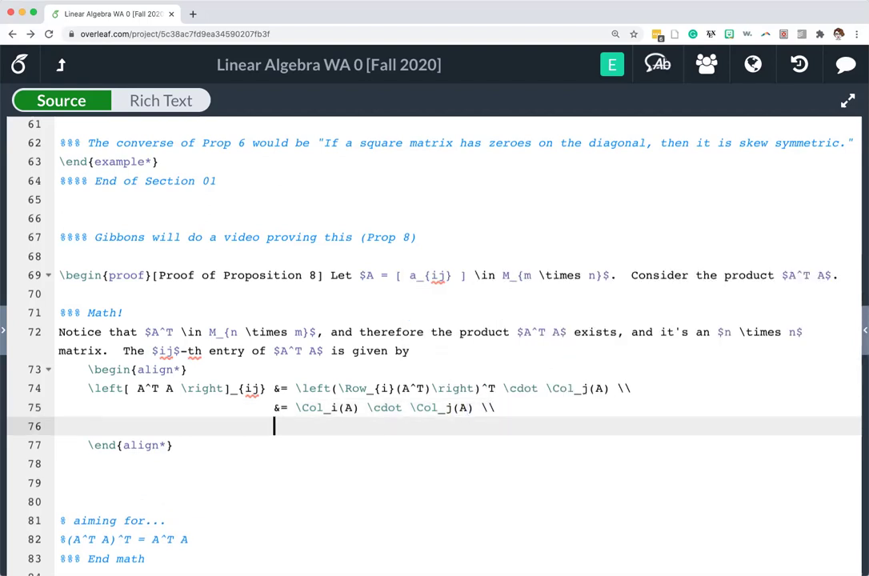
# Write &= \sum_{k = 1}^n a_{ki} a_{kj}, correcting the first subscript from ik to ki.
pyautogui.write('&= \\sum')
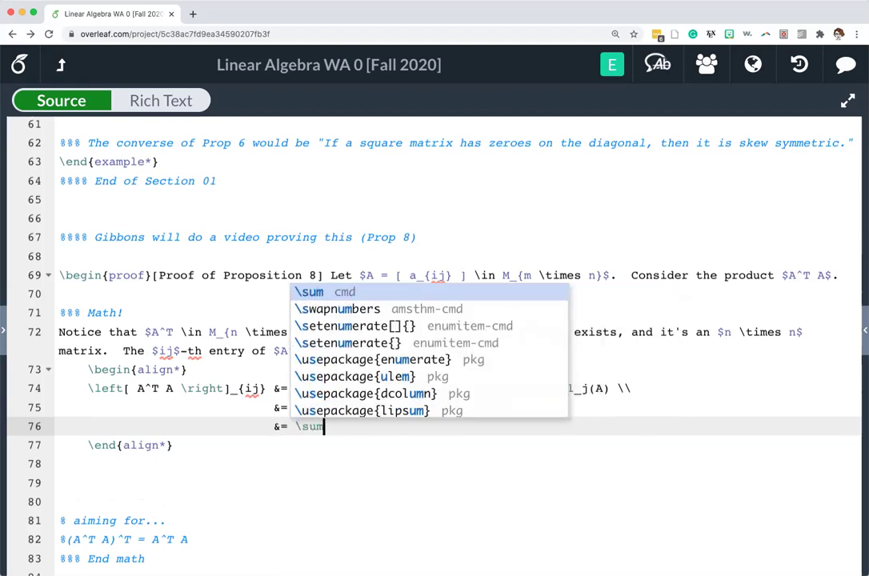
pyautogui.write('_{')
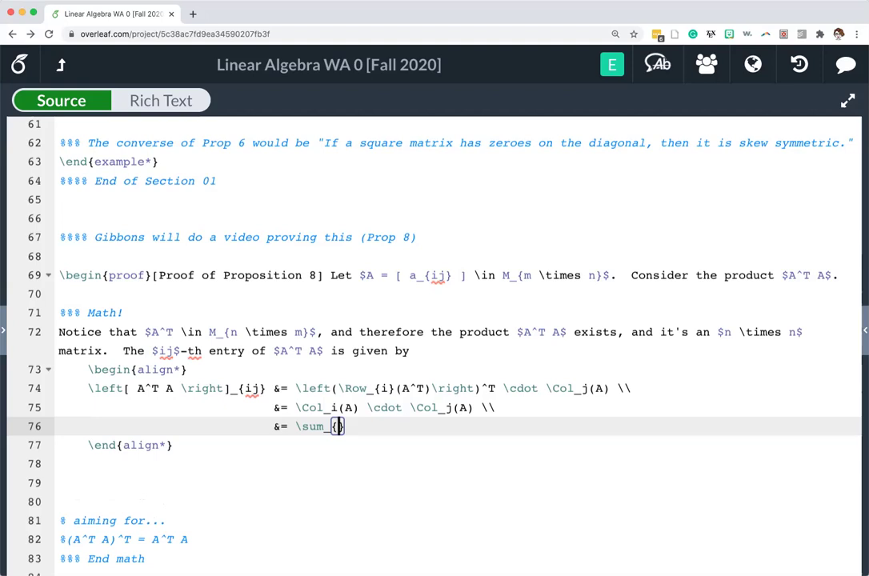
pyautogui.write('k =')
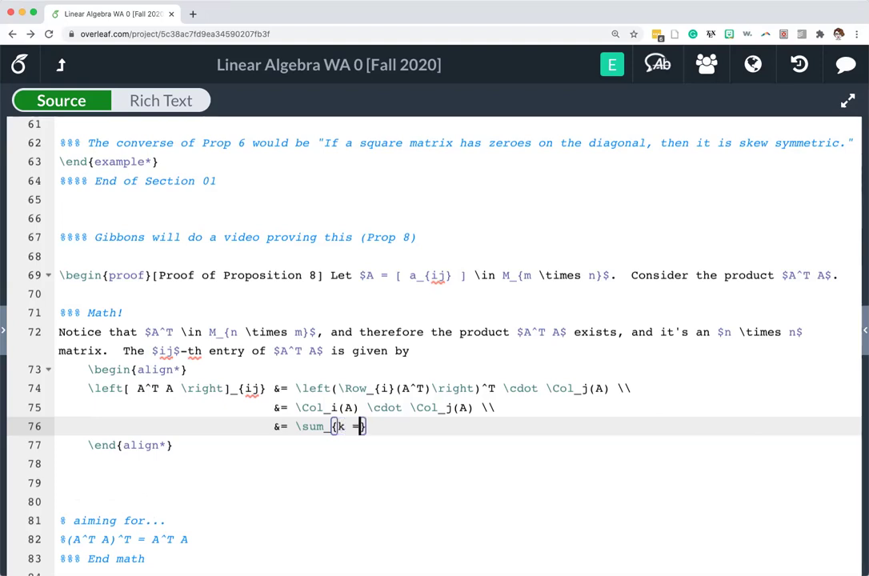
pyautogui.write(' 1}')
pyautogui.write('^n')
pyautogui.write(' a_')
pyautogui.write('{in')
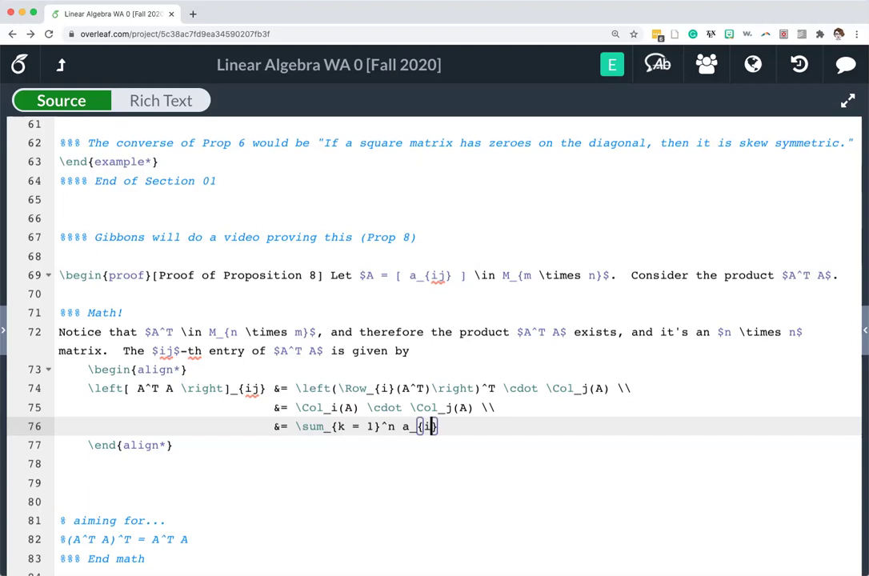
pyautogui.press('BackSpace')
pyautogui.write('k} a_{kj}')
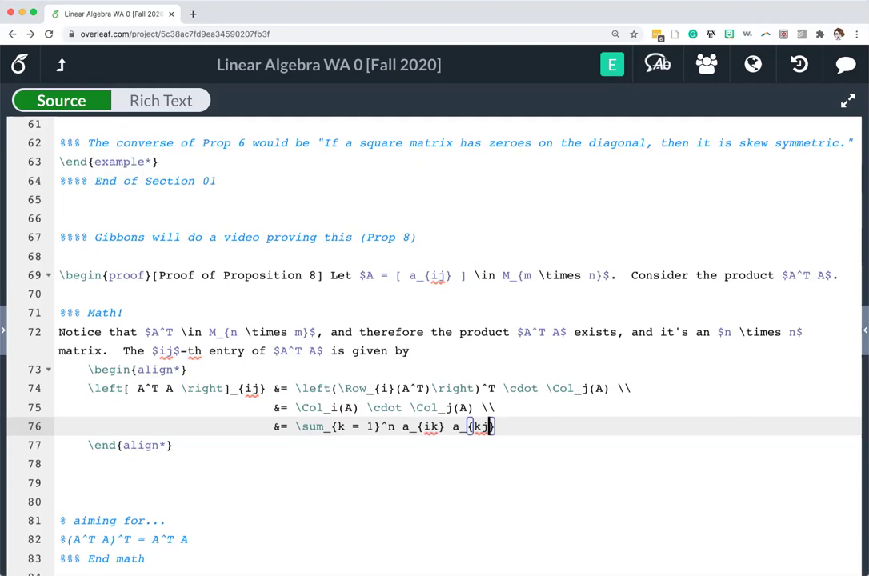
pyautogui.click(430, 426)
pyautogui.doubleClick(430, 427)
pyautogui.press('BackSpace')
pyautogui.write('ki')
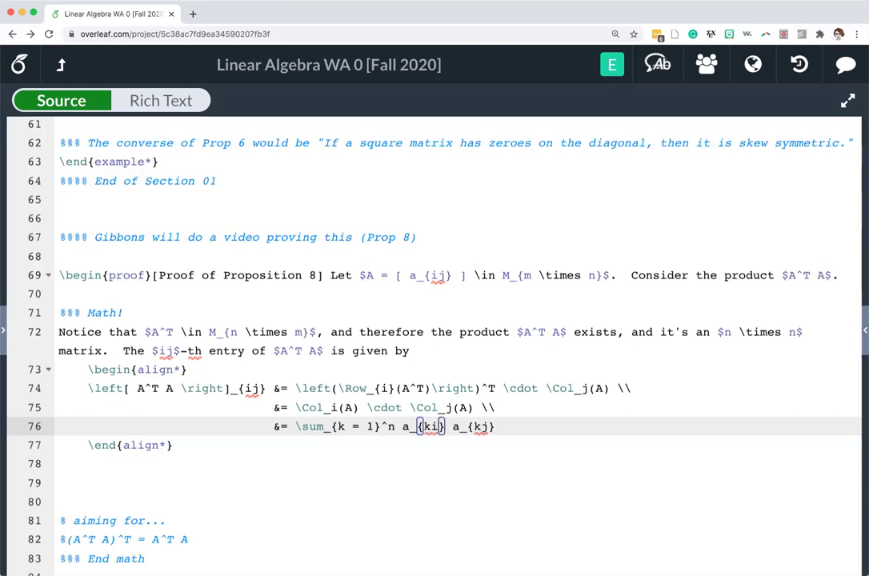
pyautogui.click(496, 426)
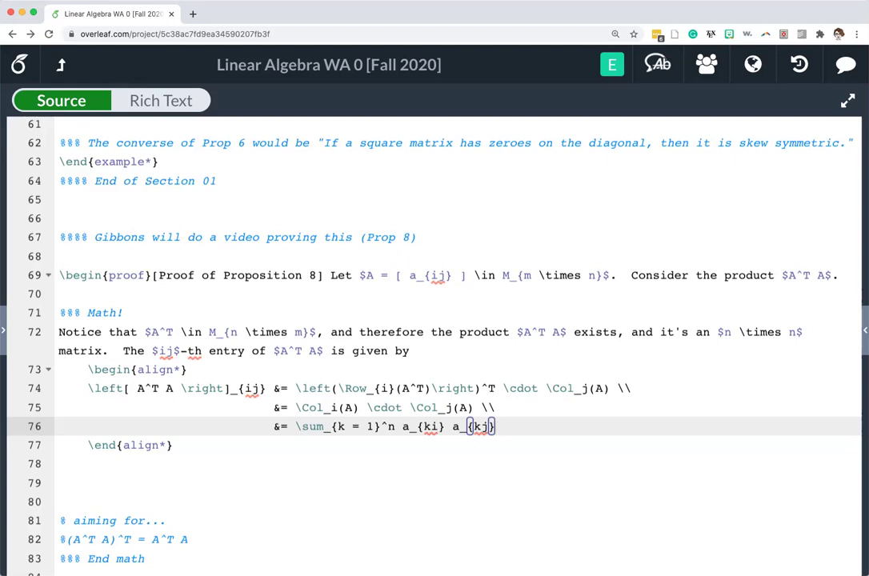
# End the sum line with \\ and add &= \sum_{k = 1}^n a_{kj} a_{ki} \\.
pyautogui.write('\\\\')
pyautogui.press('Return')
pyautogui.write('&= \\sum')
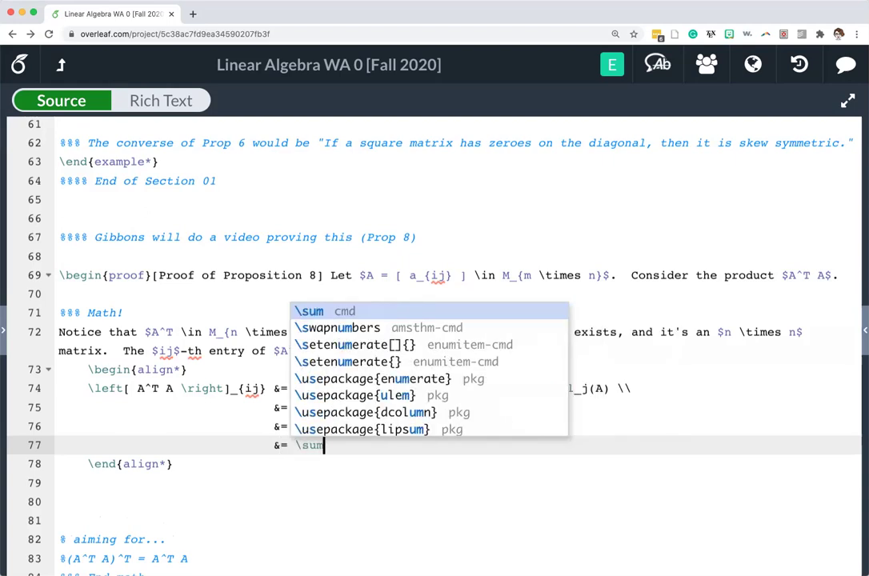
pyautogui.write('_{')
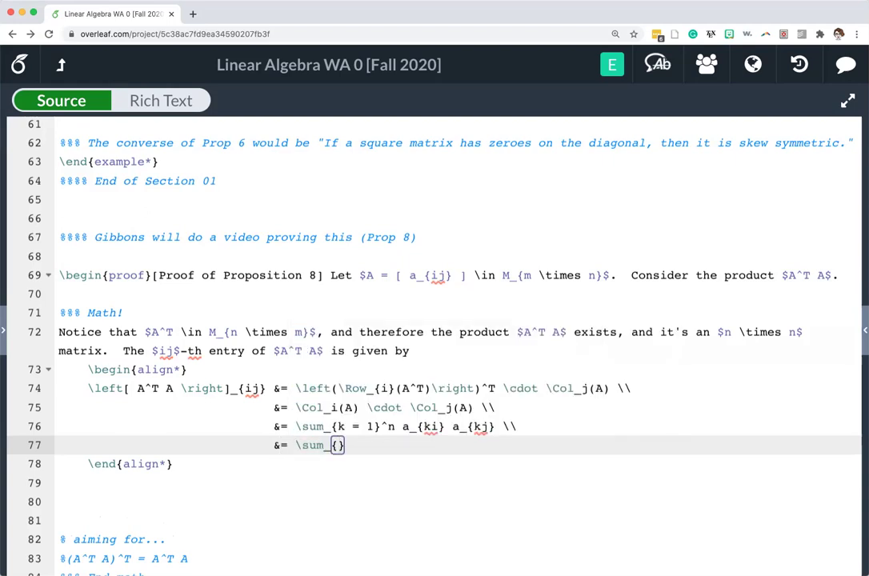
pyautogui.write('k = 1}^n a_{')
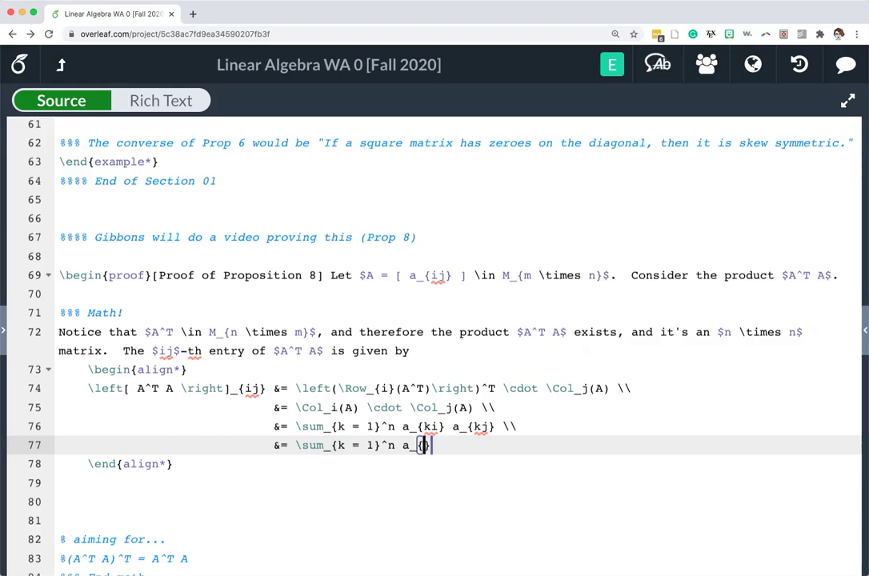
pyautogui.write('kj} a_')
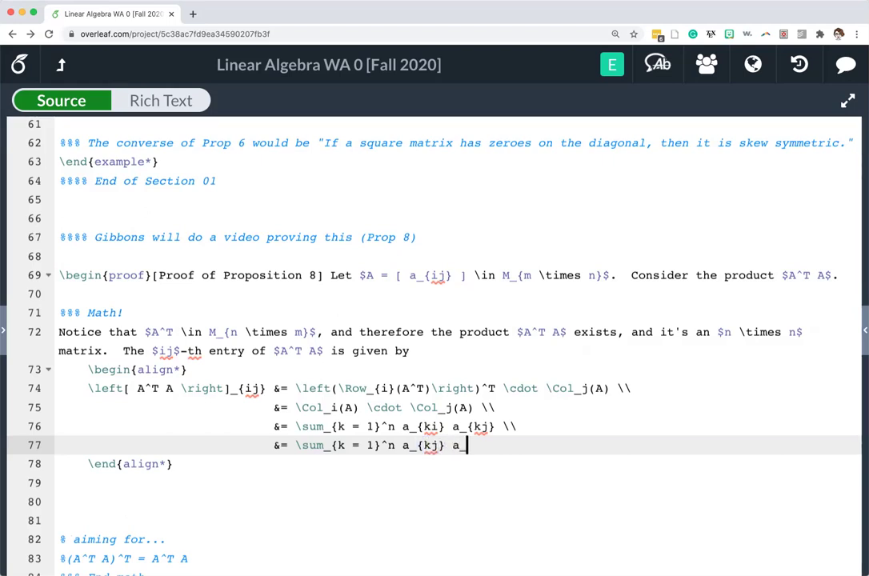
pyautogui.write('{ki} \\\\')
# Add the next aligned line &= \Col_j(A) \cdot \Col_i(A) \\.
pyautogui.press('Return')
pyautogui.write('&= \\')
pyautogui.press('BackSpace')
pyautogui.press('BackSpace')
pyautogui.write('= \\Col')
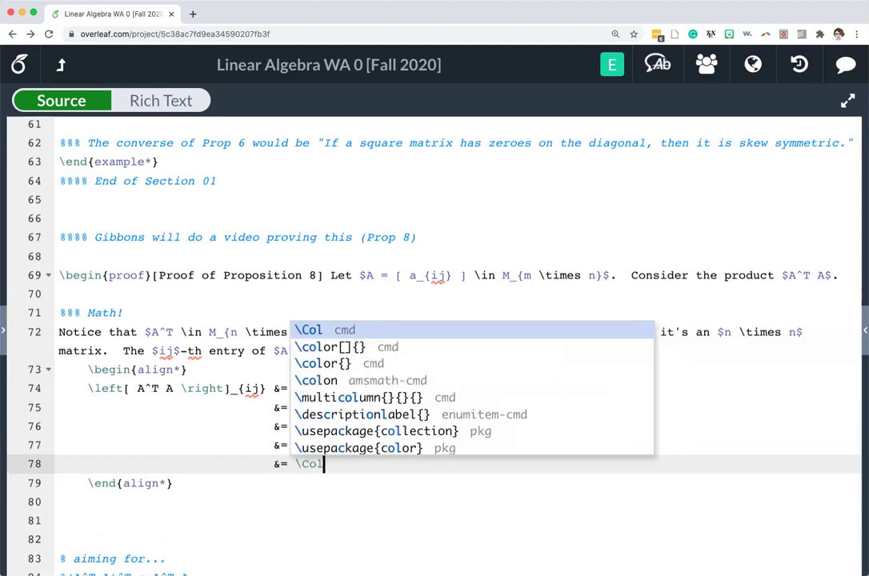
pyautogui.write('_j(A) \\')
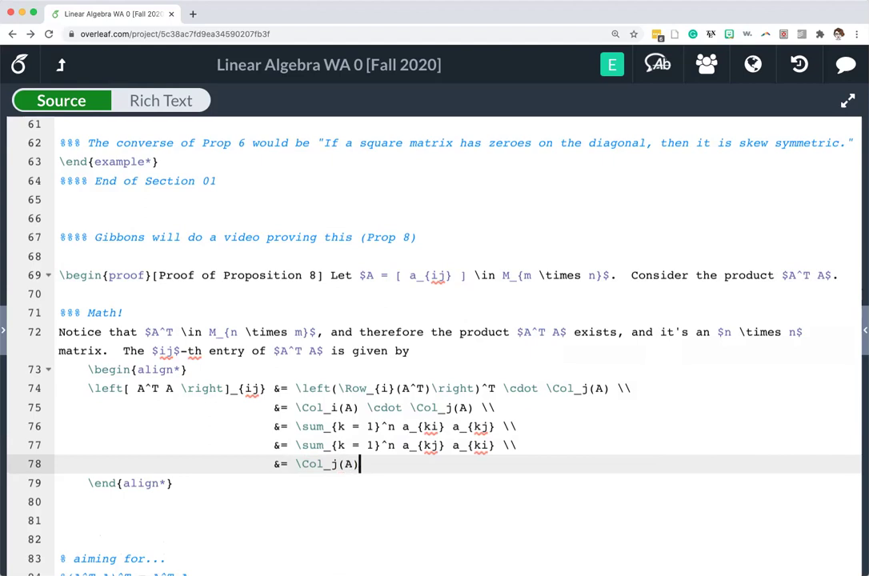
pyautogui.write('cdot ')
pyautogui.write('\\Col_')
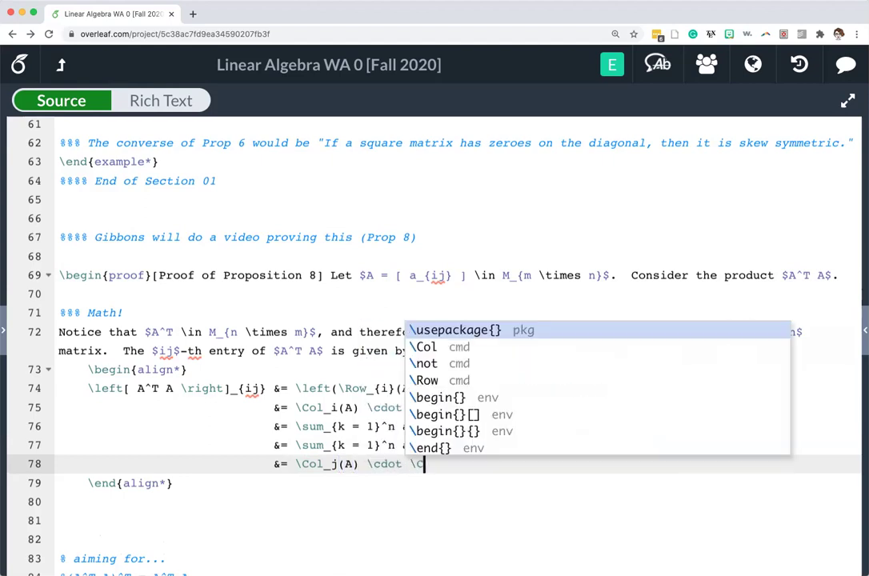
pyautogui.write('i(A) \\\\')
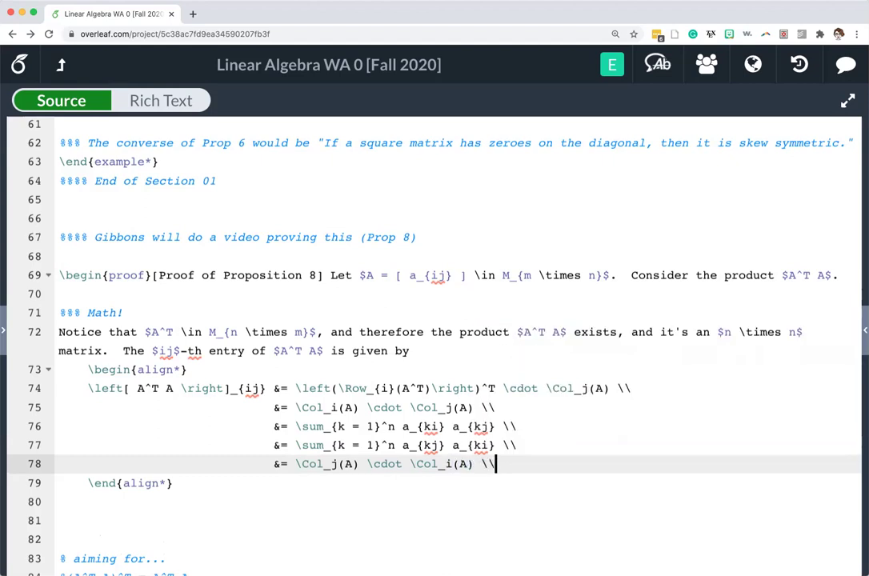
# Start derivation line 79 with '&= \left( \right)^T' delimiters.
pyautogui.press('Return')
pyautogui.write('&= \\l')
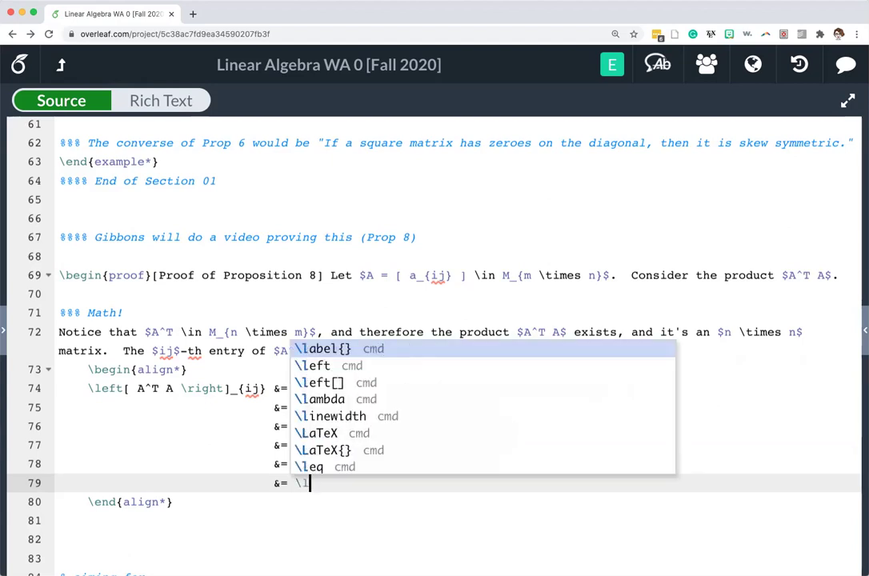
pyautogui.write('right')
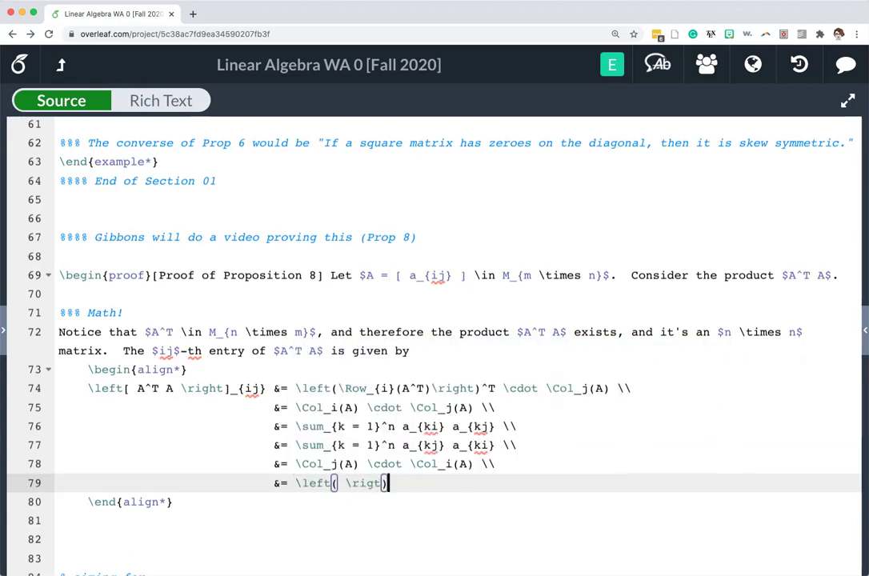
pyautogui.press('BackSpace')
pyautogui.press('BackSpace')
pyautogui.write('ht')
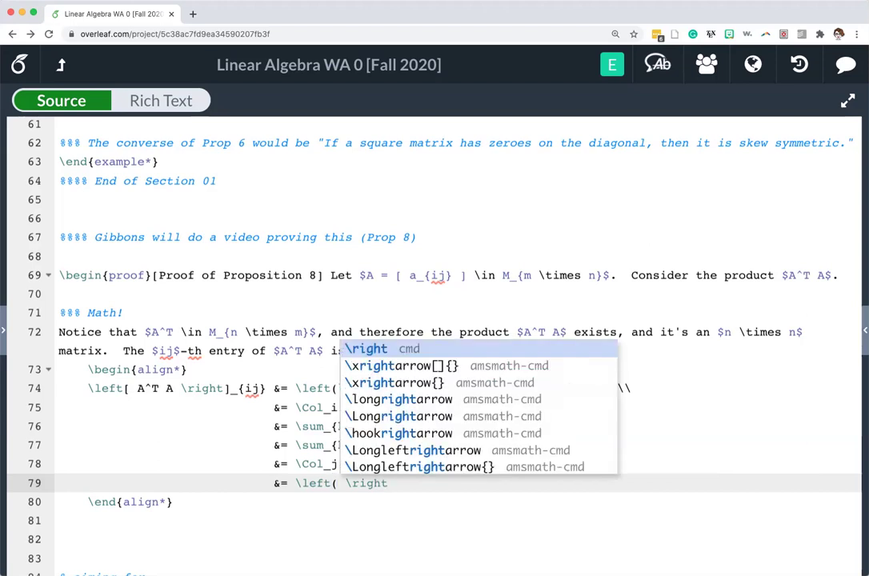
pyautogui.press('Escape')
pyautogui.write(')^T')
# Fill line 79 with '\Row_j(A^T)' inside the parentheses, then '\cdot \Col_i(A) \\'.
pyautogui.click(339, 483)
pyautogui.write('\\do')
pyautogui.press('BackSpace')
pyautogui.press('BackSpace')
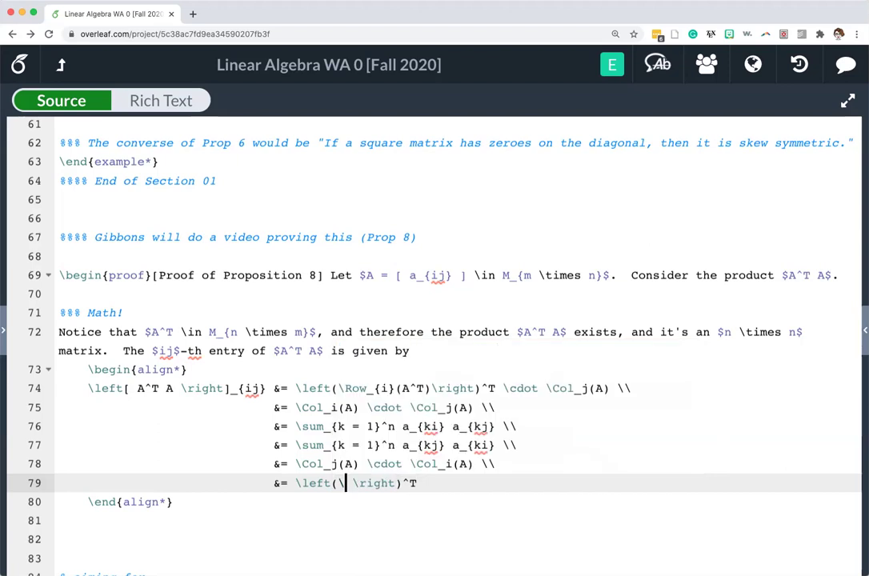
pyautogui.write('Row_j(A')
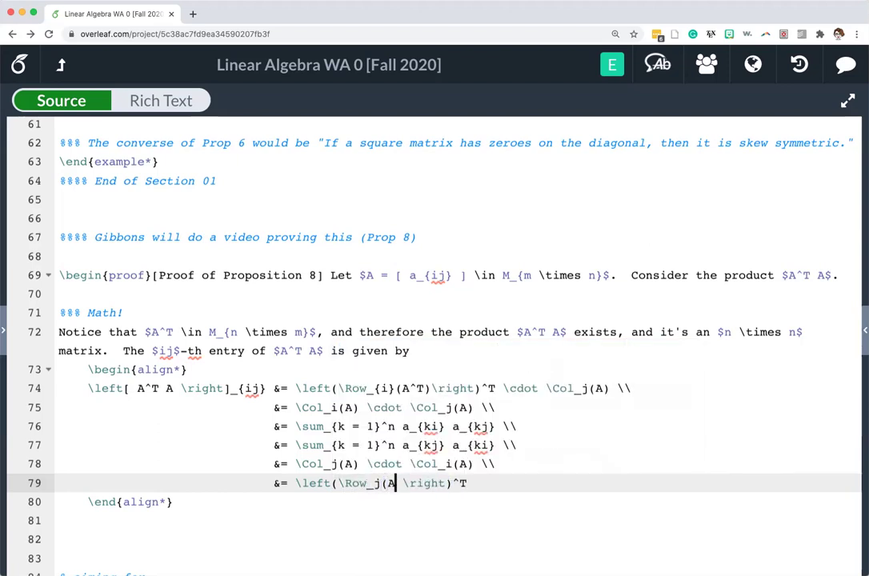
pyautogui.write('^T)')
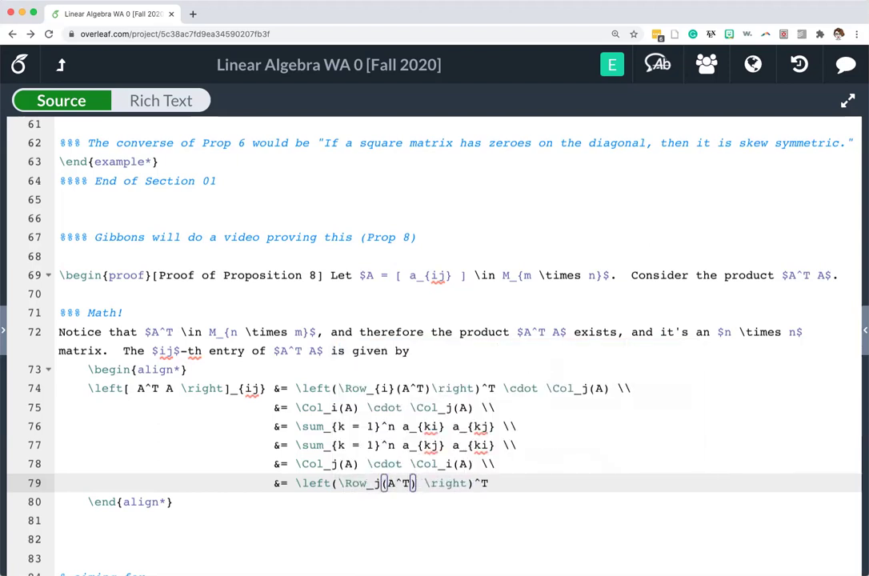
pyautogui.click(489, 483)
pyautogui.write('\\cdot \\l')
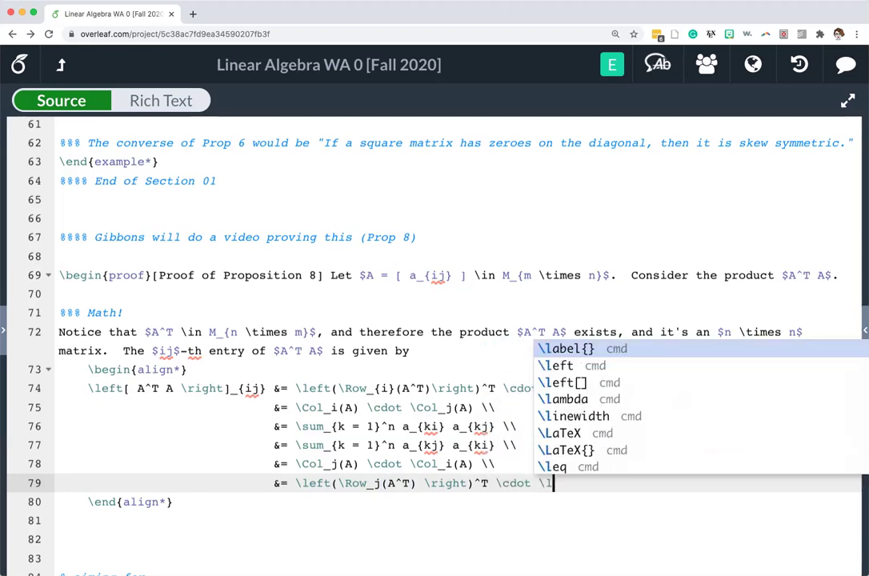
pyautogui.press('BackSpace')
pyautogui.write('Col_i(A) \\')
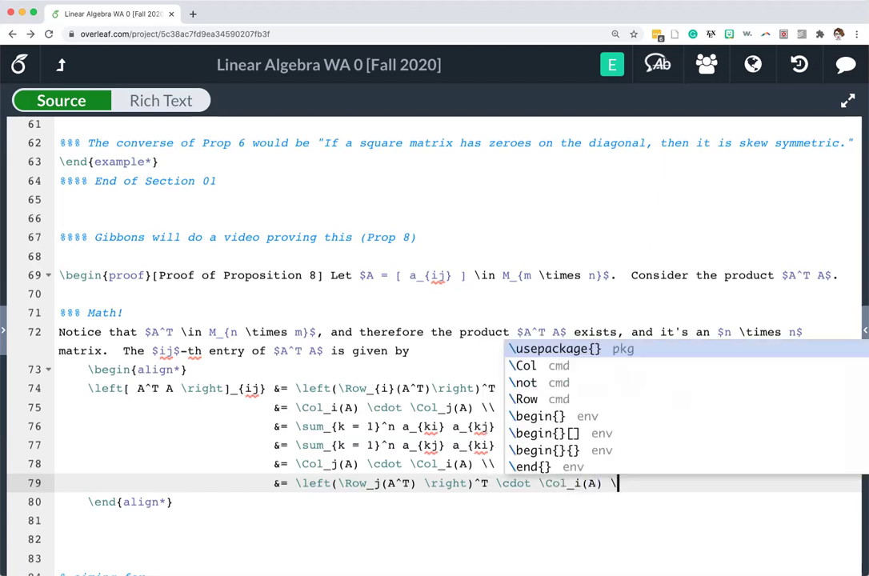
pyautogui.write('\\')
# Add line 80 '&= \left[A^T A\right]_{ji}.' to end the derivation.
pyautogui.press('Return')
pyautogui.write('&= \\li')
pyautogui.press('BackSpace')
pyautogui.write('eft[ \\righ')
pyautogui.press('Return')
pyautogui.write(']_{ji')
pyautogui.click(336, 502)
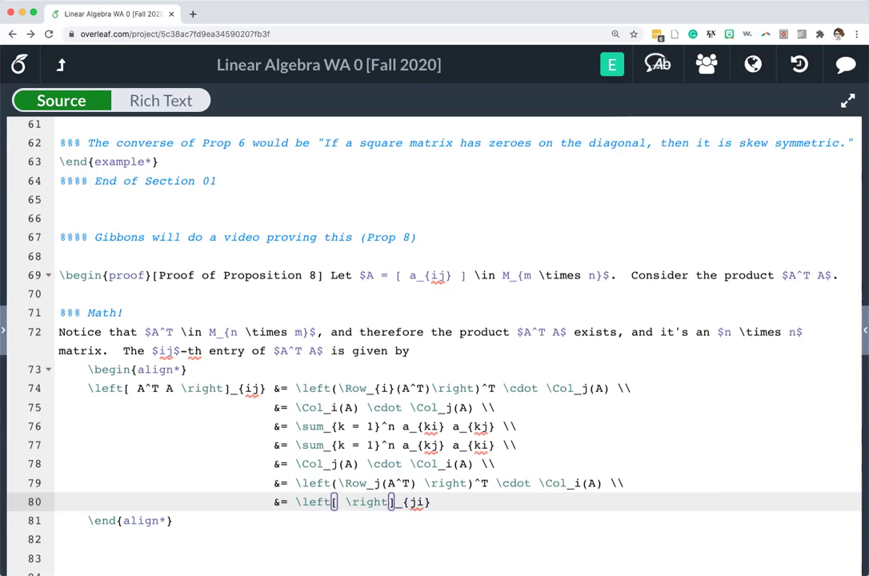
pyautogui.write('A^T')
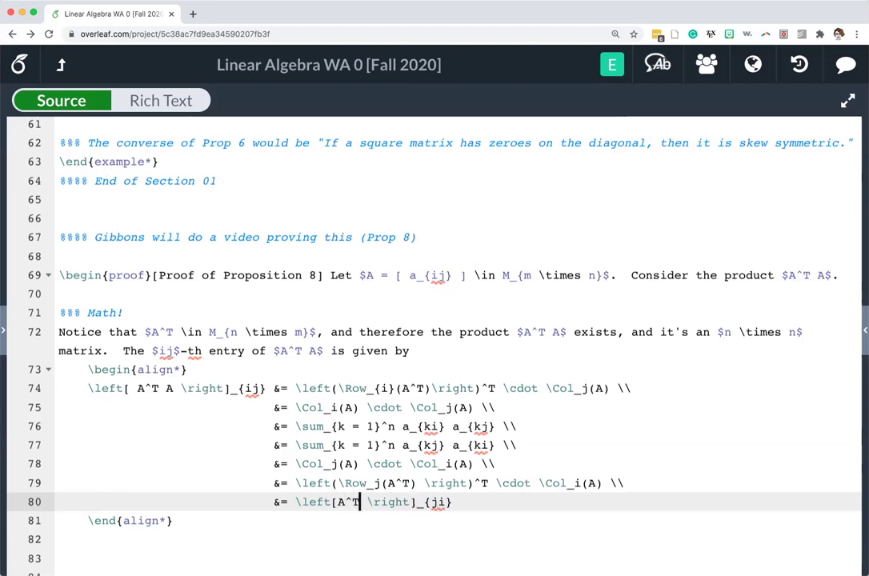
pyautogui.press('Right')
pyautogui.write('A')
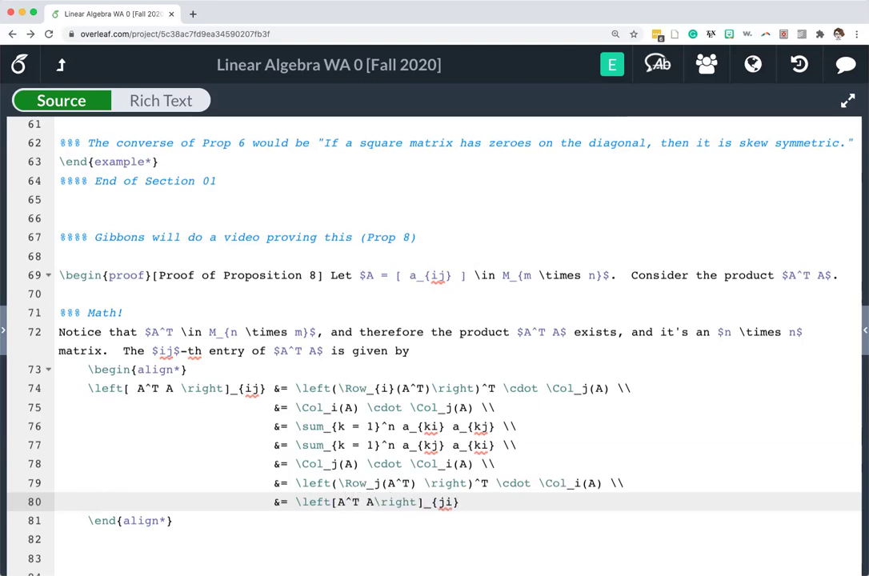
pyautogui.press('Right')
pyautogui.press('Right')
pyautogui.press('Right')
pyautogui.press('Right')
pyautogui.press('Right')
pyautogui.press('Right')
pyautogui.press('Right')
pyautogui.press('Right')
pyautogui.press('Right')
pyautogui.press('Right')
pyautogui.press('Right')
pyautogui.press('Right')
pyautogui.write('.')
# Delete the extra blank line below the derivation.
pyautogui.scroll(-2, 432, 344)
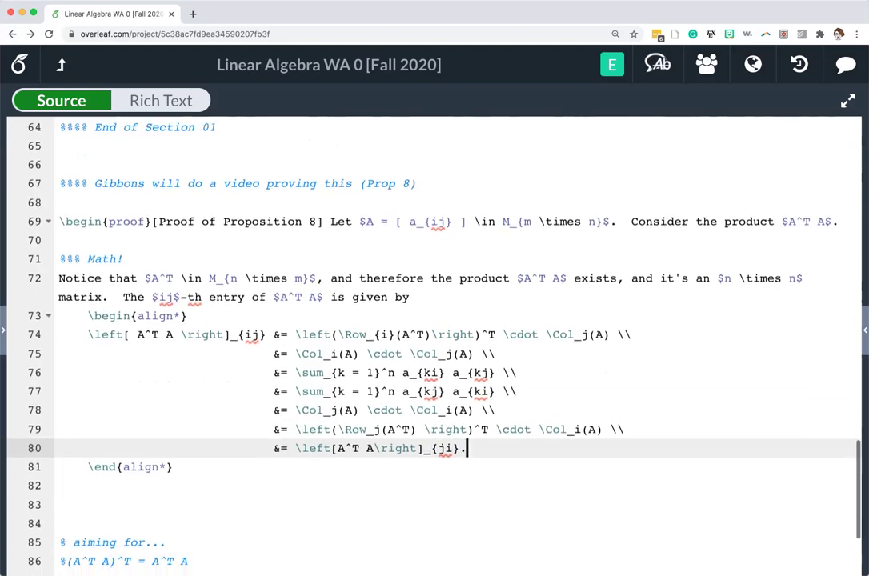
pyautogui.scroll(-1, 432, 344)
pyautogui.scroll(1, 432, 345)
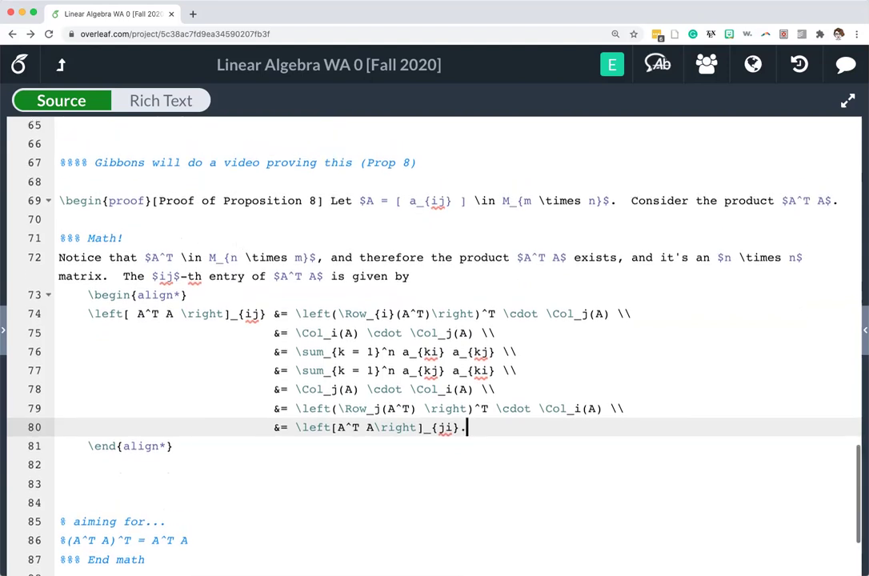
pyautogui.scroll(1, 432, 344)
pyautogui.click(61, 514)
pyautogui.press('BackSpace')
pyautogui.press('BackSpace')
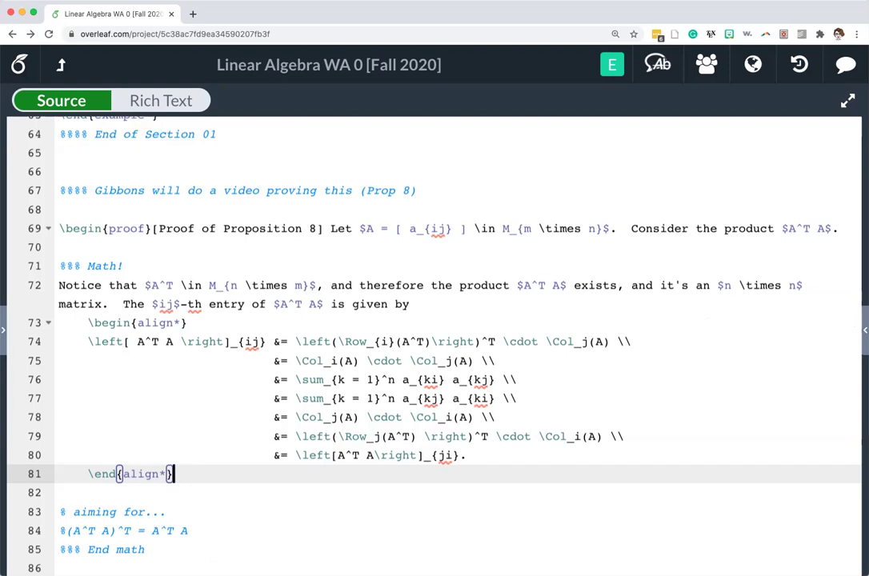
# Replace 'The' on line 72 with 'Beginning with the definition of the'.
pyautogui.click(124, 304)
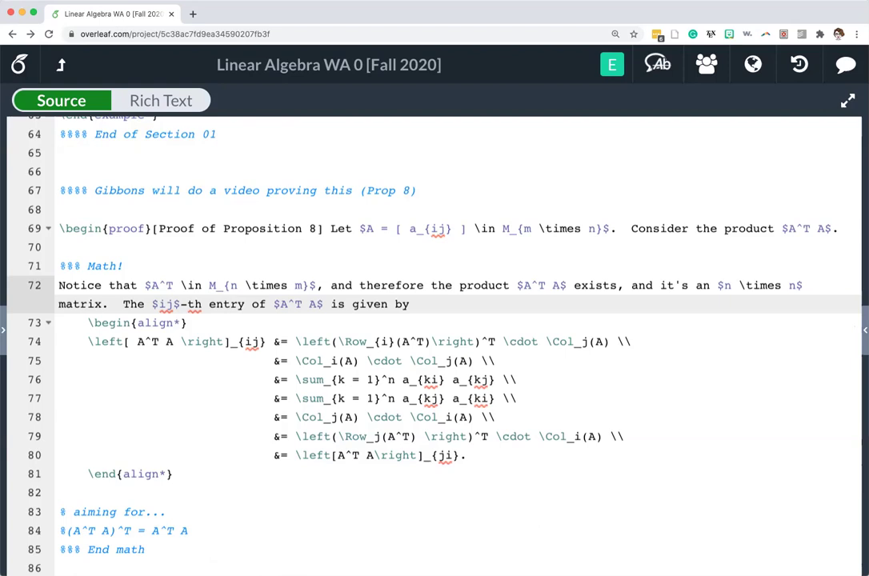
pyautogui.press('Right')
pyautogui.press('Right')
pyautogui.press('Right')
pyautogui.press('Right')
pyautogui.press('BackSpace')
pyautogui.press('BackSpace')
pyautogui.press('BackSpace')
pyautogui.press('BackSpace')
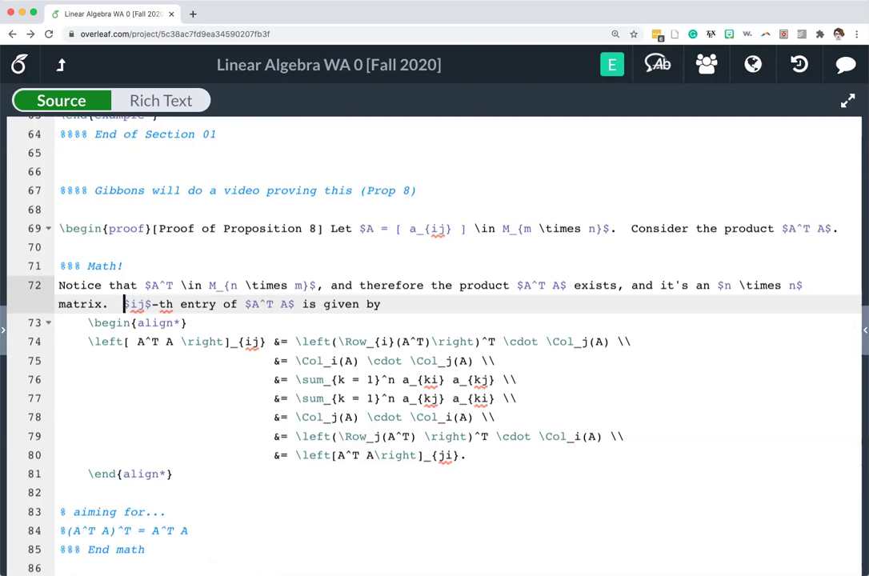
pyautogui.write('Begii')
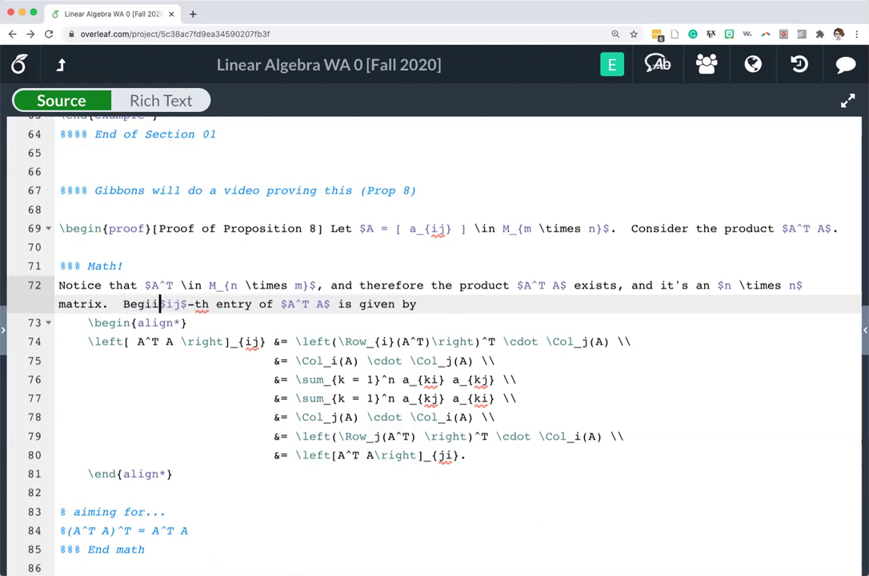
pyautogui.press('BackSpace')
pyautogui.write('nning with the d')
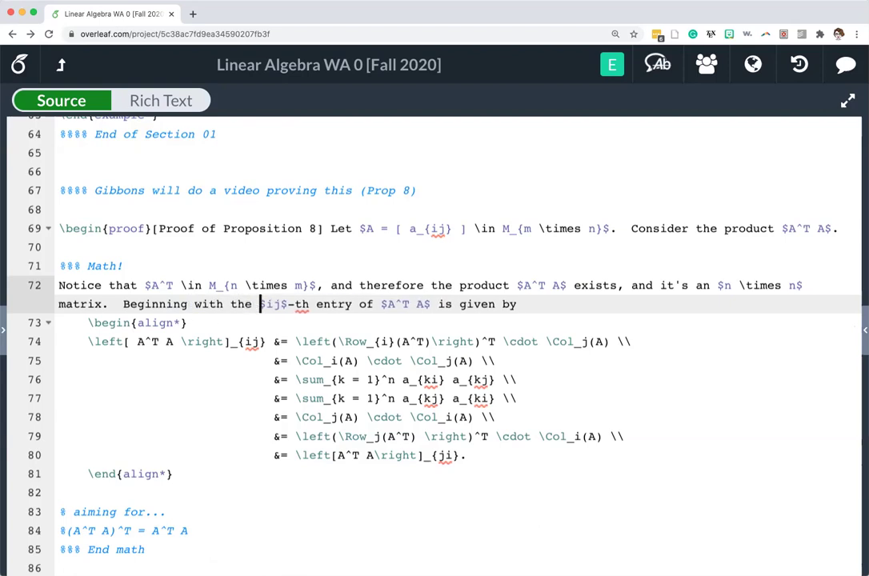
pyautogui.write('efinition of t')
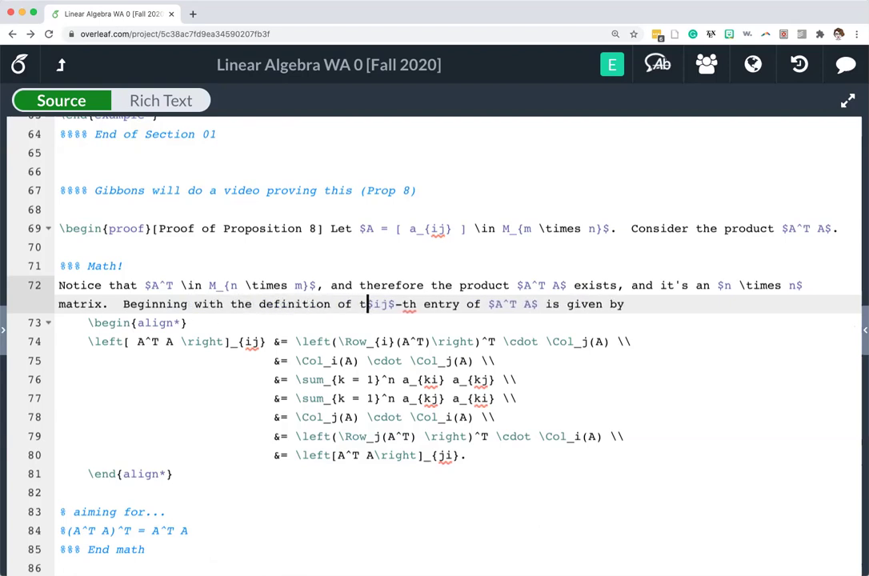
pyautogui.write('he')
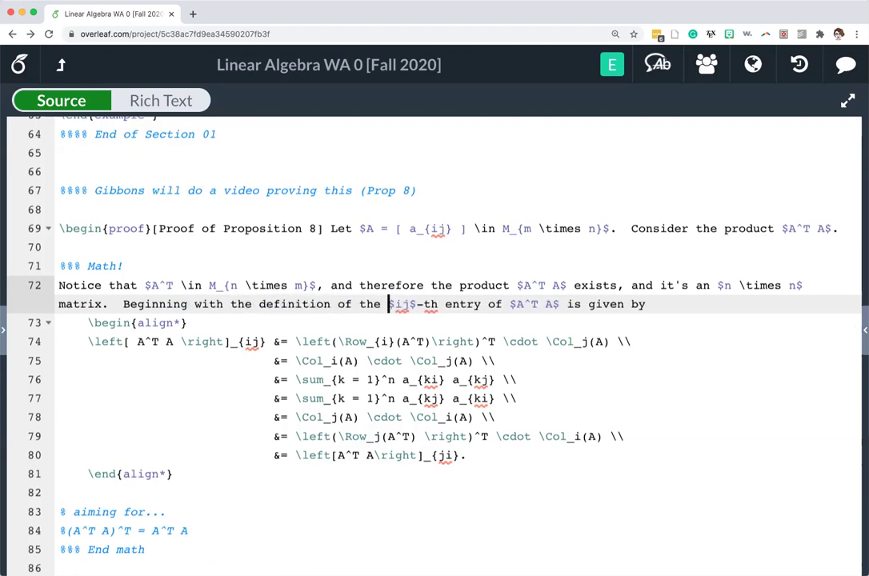
# Replace 'is given by' with 'and applying properties of the transpose and summations, we have'.
pyautogui.moveTo(568, 304); pyautogui.dragTo(646, 305)
pyautogui.write('and applying prpo')
pyautogui.press('BackSpace')
pyautogui.write('operties of the ')
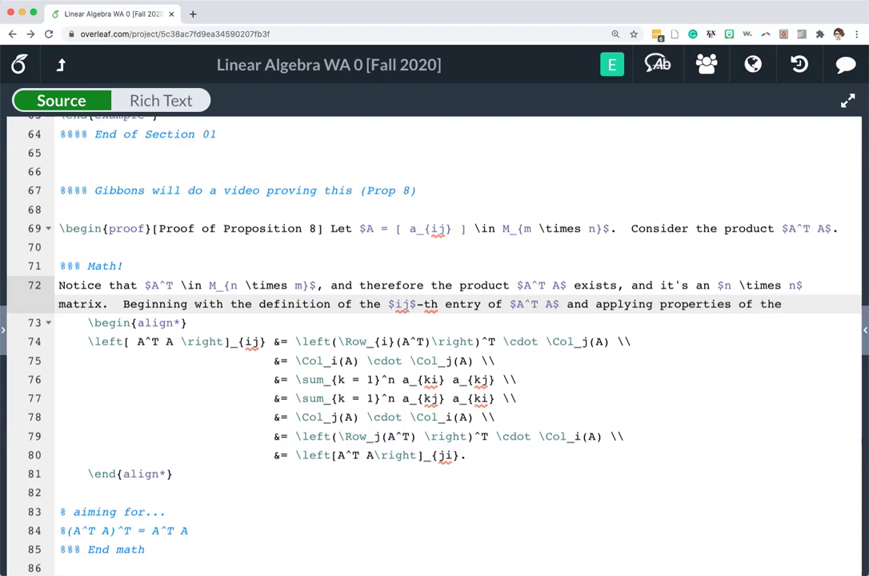
pyautogui.write('transpose and summations, we have')
pyautogui.click(60, 511)
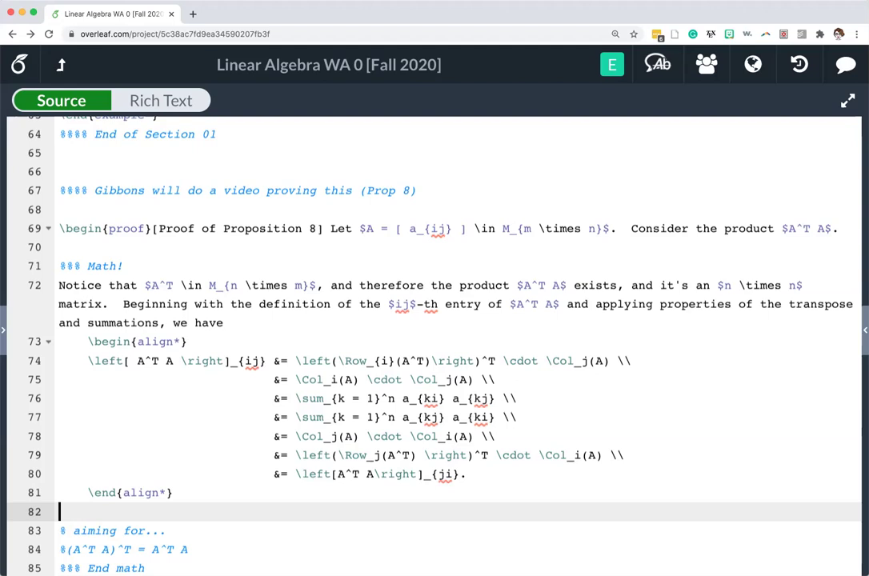
# Add the sentence 'This is the definition of a symmetric matrix, as desired.'.
pyautogui.press('Return')
pyautogui.write('This is the d')
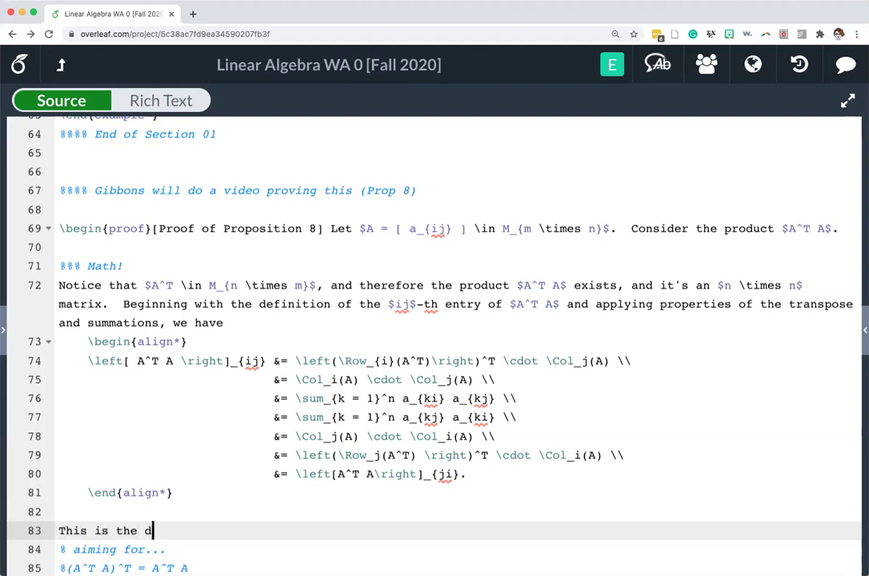
pyautogui.write('efinition of a s')
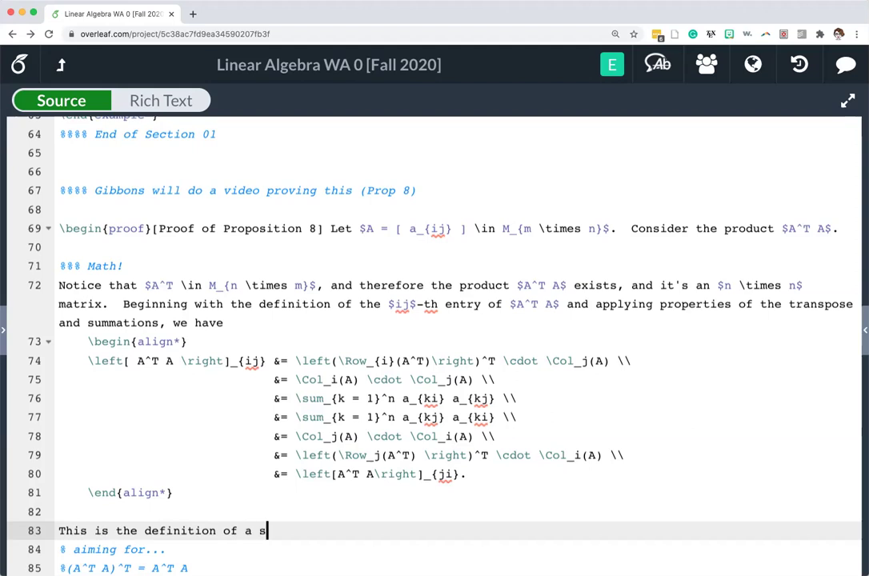
pyautogui.write('ymmetric matrix, as desired.')
# Try deleting the Therefore sentence and blank lines, then undo to restore it.
pyautogui.scroll(-5, 432, 336)
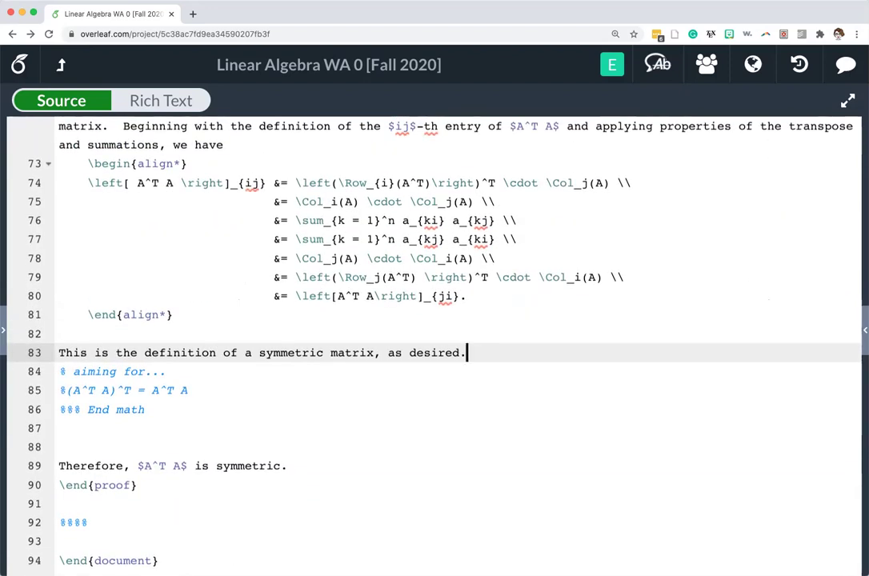
pyautogui.click(287, 466)
pyautogui.hotkey('shift', 'Up')
pyautogui.hotkey('shift', 'Up')
pyautogui.hotkey('shift', 'Up')
pyautogui.hotkey('shift', 'Up')
pyautogui.hotkey('shift', 'Up')
pyautogui.hotkey('shift', 'Home')
pyautogui.hotkey('shift', 'Down')
pyautogui.hotkey('shift', 'Down')
pyautogui.hotkey('shift', 'Down')
pyautogui.press('BackSpace')
pyautogui.press('BackSpace')
pyautogui.press('Return')
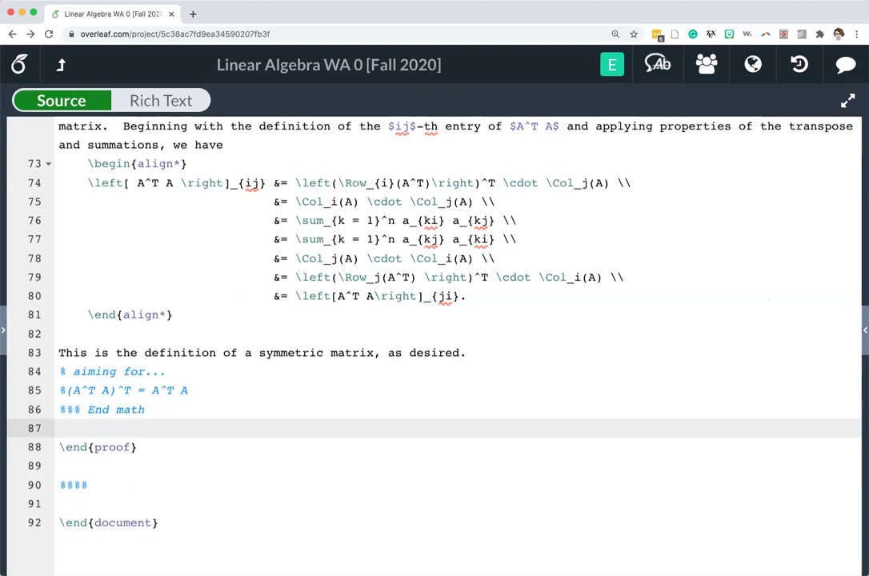
pyautogui.press('super+z')
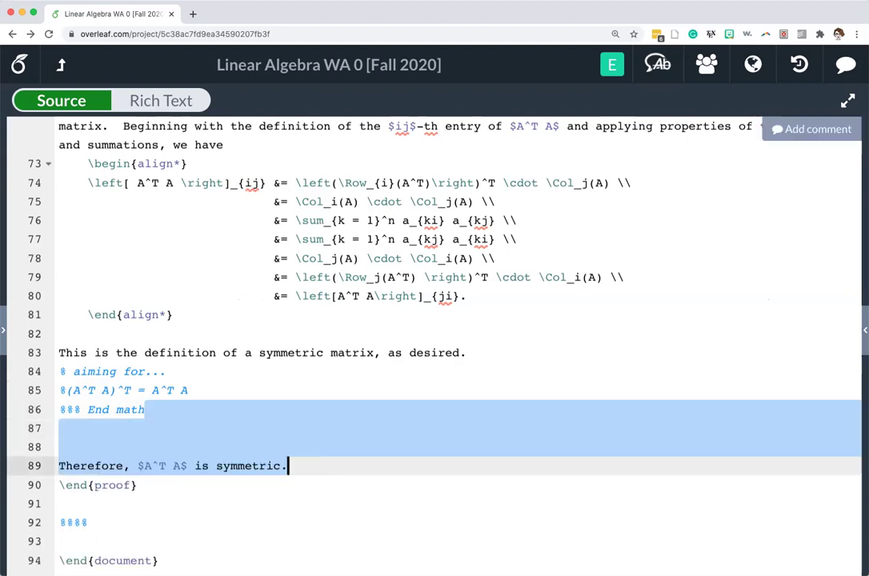
# Comment out the Therefore line with %%%% and remove the blank lines above it.
pyautogui.click(65, 466)
pyautogui.press('Left')
pyautogui.write('%%%%')
pyautogui.press('Up')
pyautogui.press('BackSpace')
pyautogui.press('BackSpace')
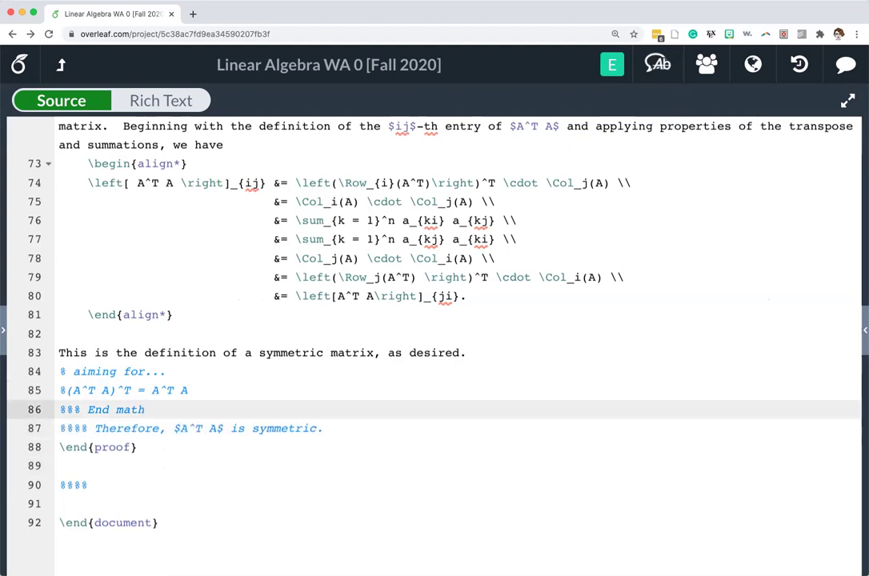
# Add a '%%% A little commentary' comment line below line 83.
pyautogui.moveTo(466, 353); pyautogui.dragTo(59, 353)
pyautogui.click(165, 371)
pyautogui.click(467, 353)
pyautogui.press('Return')
pyautogui.write('%%% A little commentary')
pyautogui.scroll(-1, 368, 320)
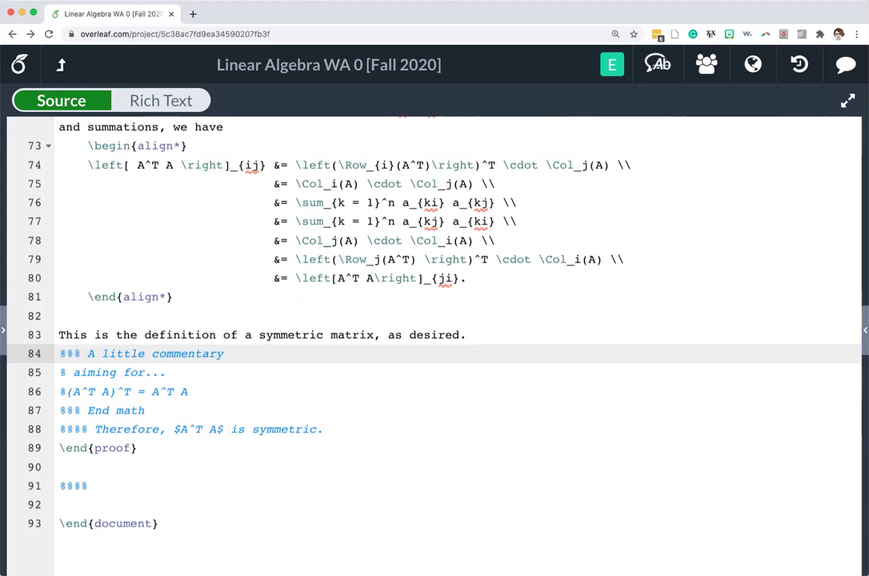
# Replace the %%%% line with '\begin{proof}[Alternate proof of Proposition 8…] Let $A \in M_{m \times n}$.'.
pyautogui.scroll(5, 368, 320)
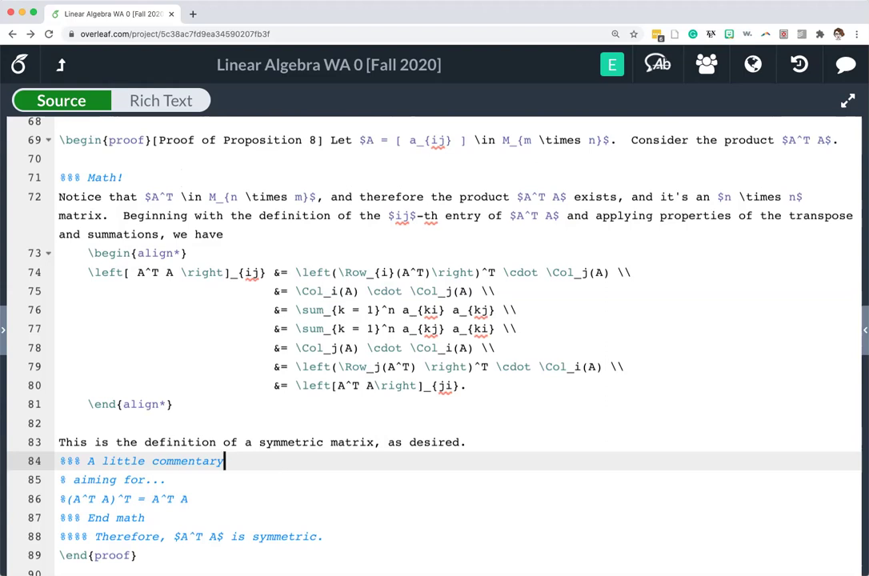
pyautogui.scroll(-1, 435, 320)
pyautogui.press('Down')
pyautogui.press('Down')
pyautogui.press('Down')
pyautogui.press('Down')
pyautogui.press('Down')
pyautogui.press('Down')
pyautogui.press('Down')
pyautogui.press('BackSpace')
pyautogui.press('BackSpace')
pyautogui.press('BackSpace')
pyautogui.press('BackSpace')
pyautogui.write('\\begin{proof}')
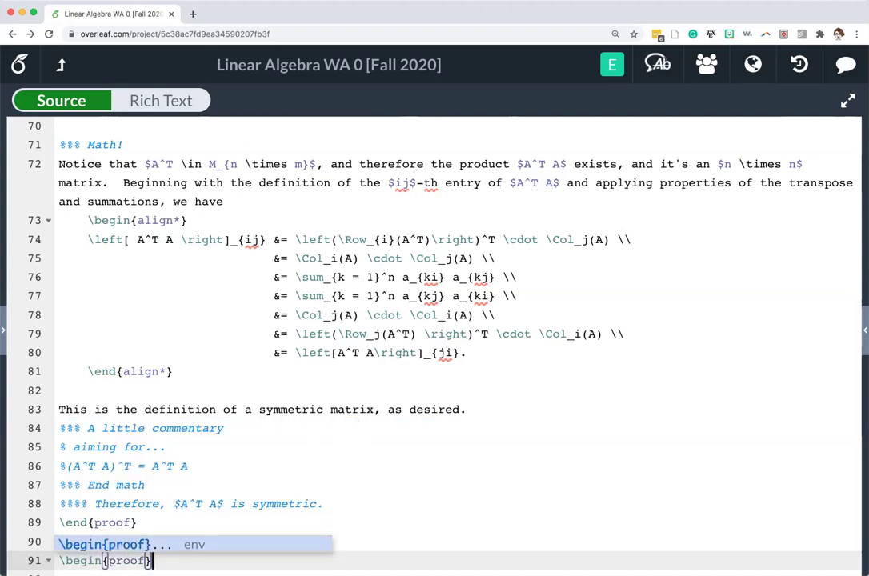
pyautogui.write('[Alternate')
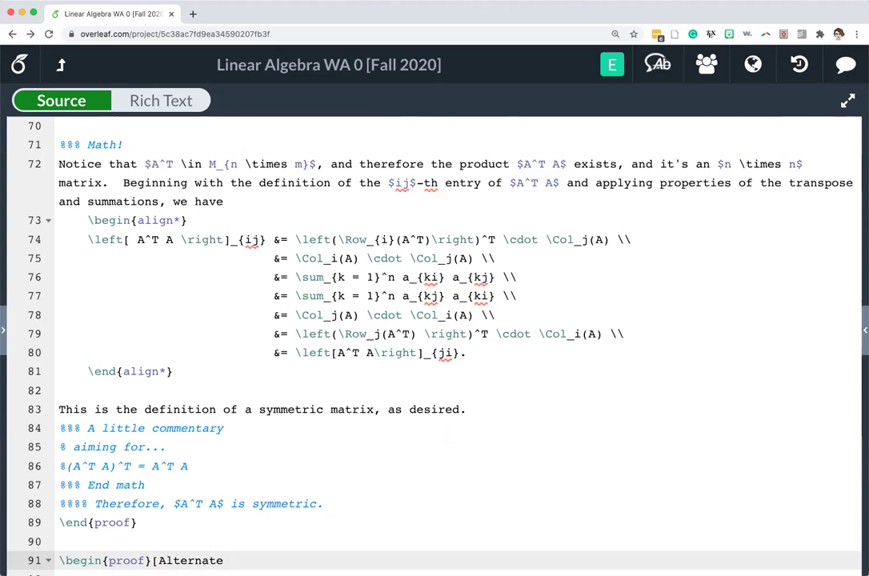
pyautogui.write(' proof of Prop')
pyautogui.press('BackSpace')
pyautogui.write('oposition ')
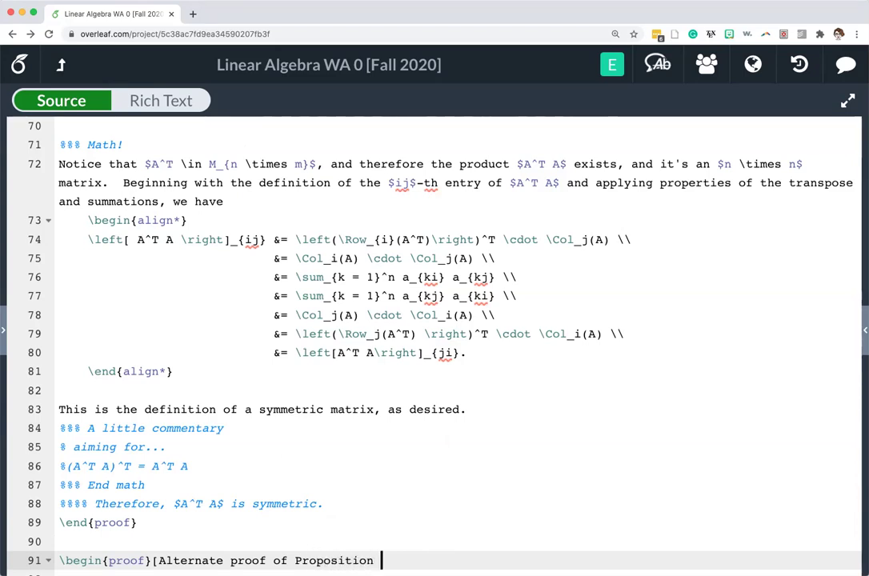
pyautogui.write('8 using properties ')
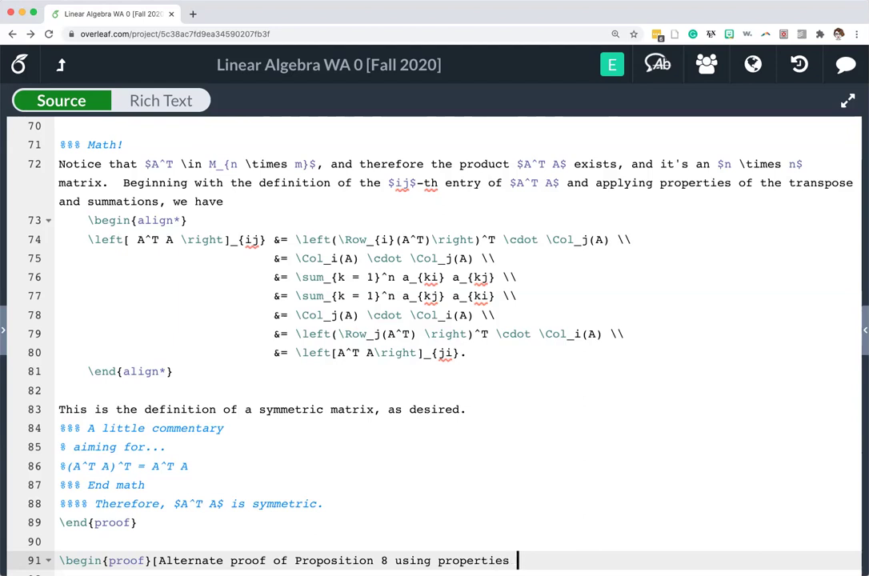
pyautogui.write('of matrix algebra]')
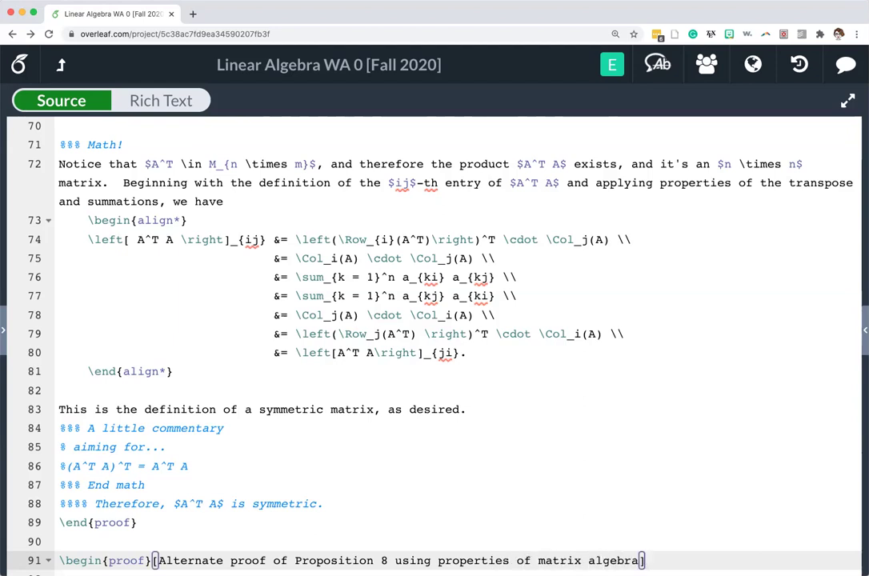
pyautogui.write(' Let $A')
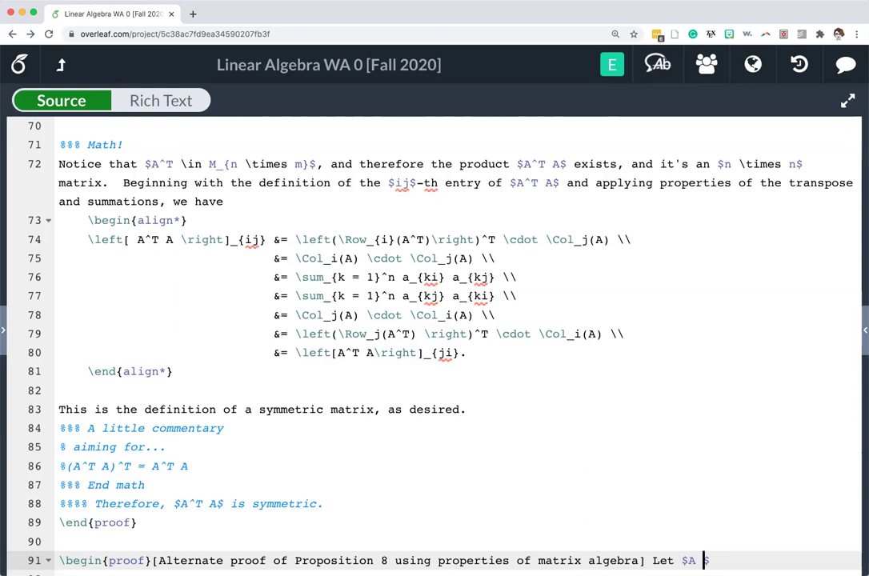
pyautogui.write(' \\in M_')
pyautogui.write('{m \\times ')
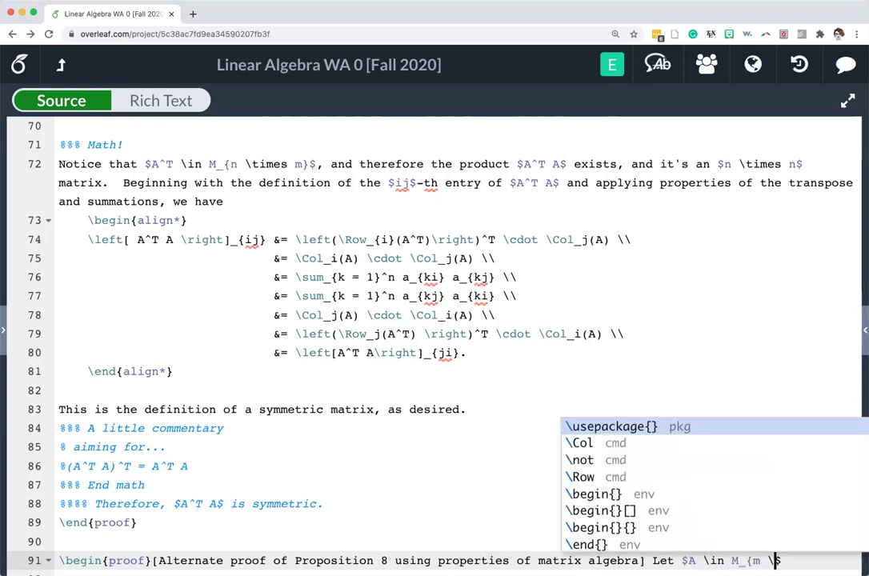
pyautogui.write('n}')
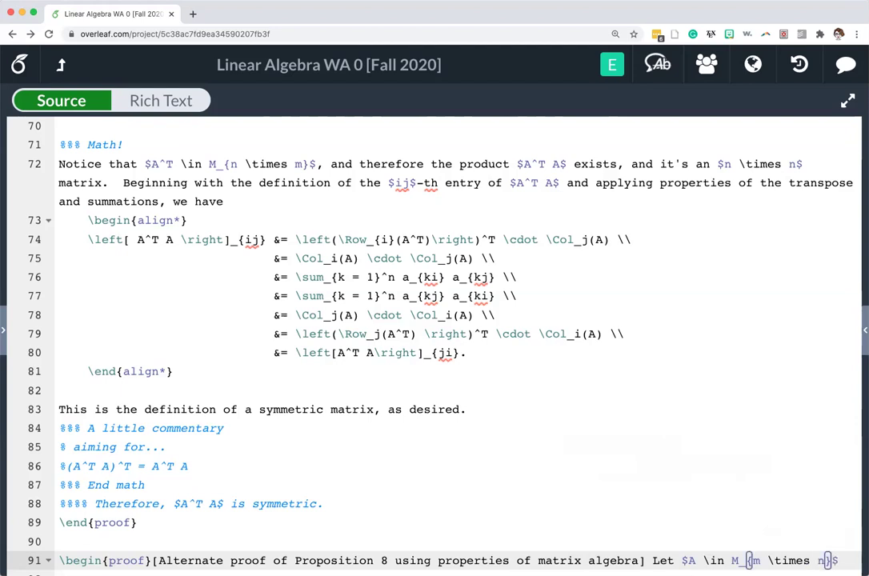
pyautogui.press('Right')
pyautogui.write('.')
# Add '\end{proof}' below the alternate proof's opening.
pyautogui.scroll(-3, 432, 344)
pyautogui.press('Return')
pyautogui.press('Return')
pyautogui.press('Return')
pyautogui.write('\\end{proof}')
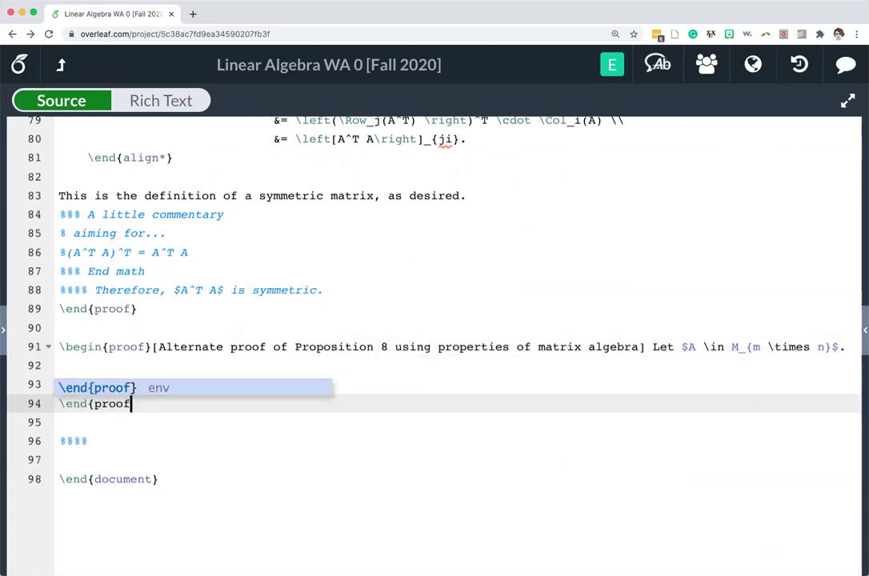
# Copy the 'Consider the product…matrix.' sentences from the first proof into the alternate proof.
pyautogui.click(60, 365)
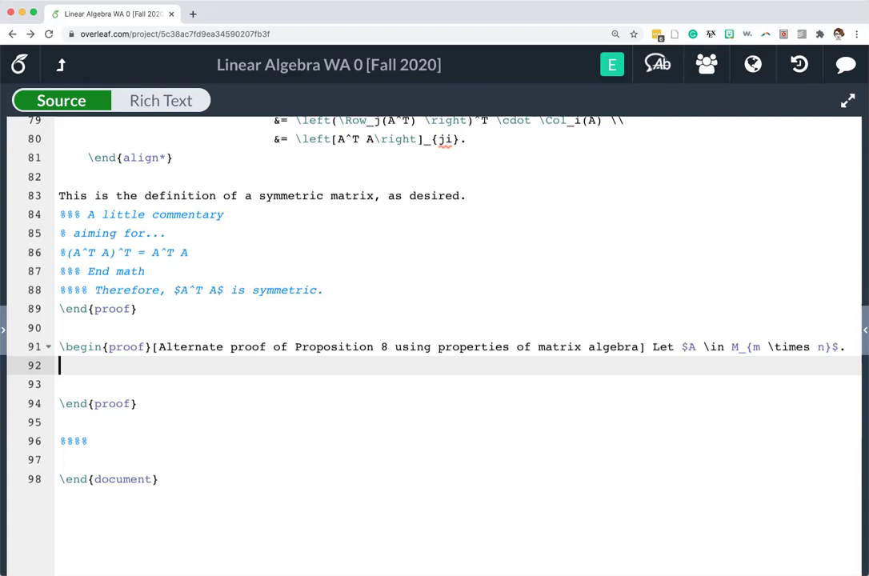
pyautogui.scroll(10, 432, 336)
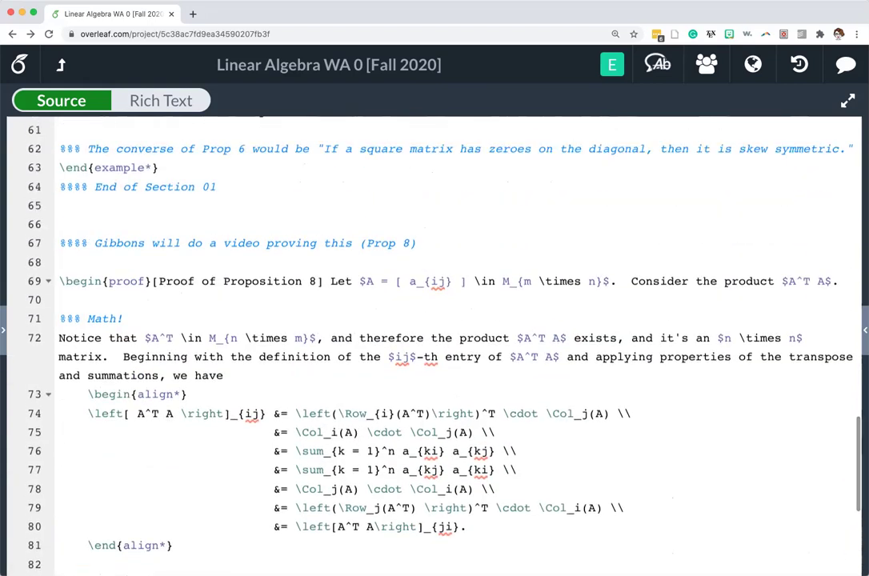
pyautogui.scroll(-1, 433, 336)
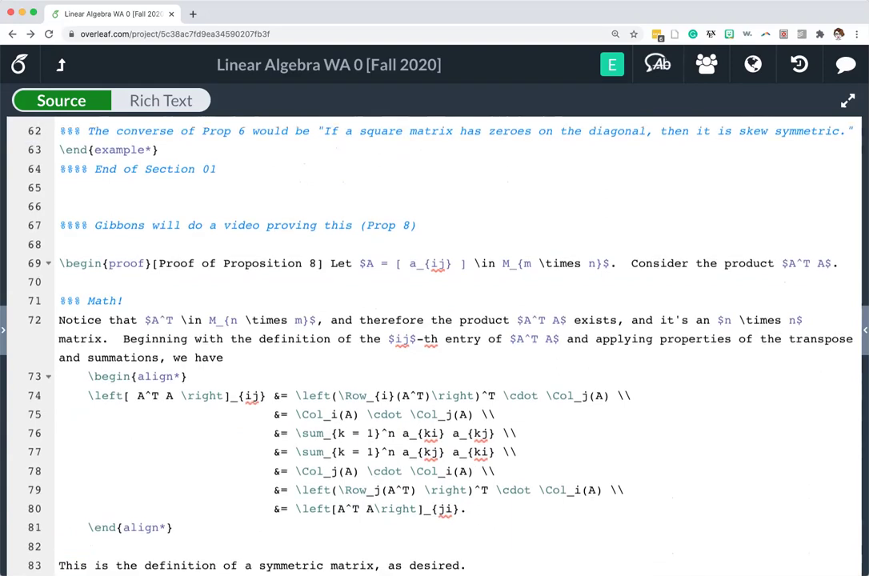
pyautogui.moveTo(626, 263); pyautogui.dragTo(110, 339)
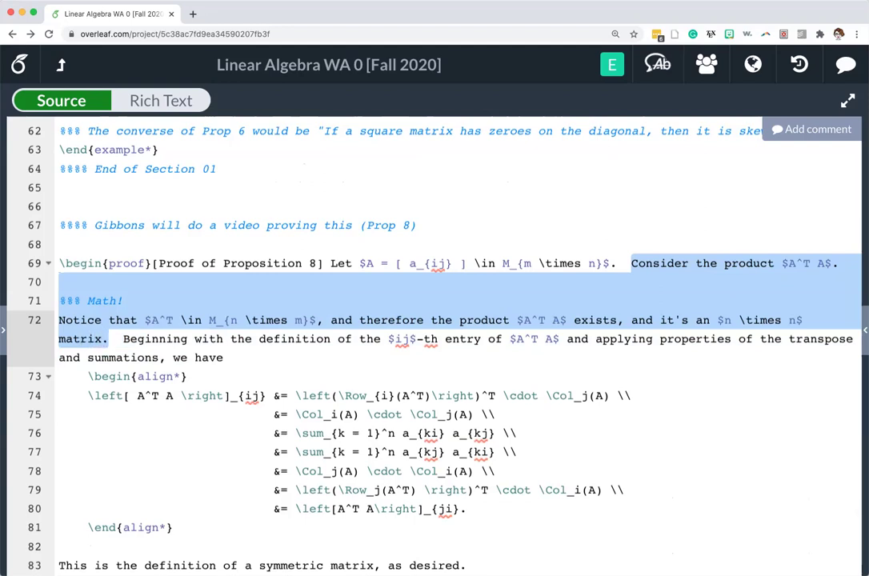
pyautogui.scroll(-5, 432, 344)
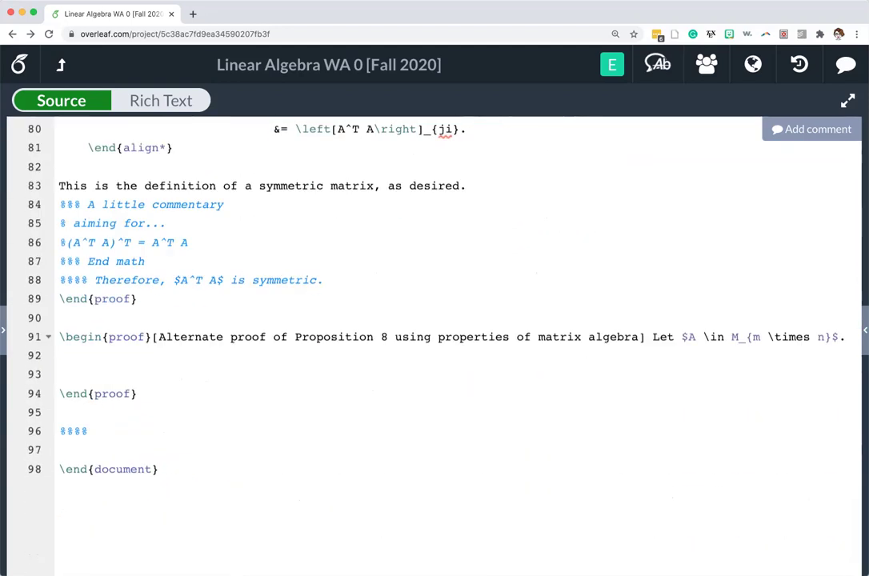
pyautogui.click(846, 337)
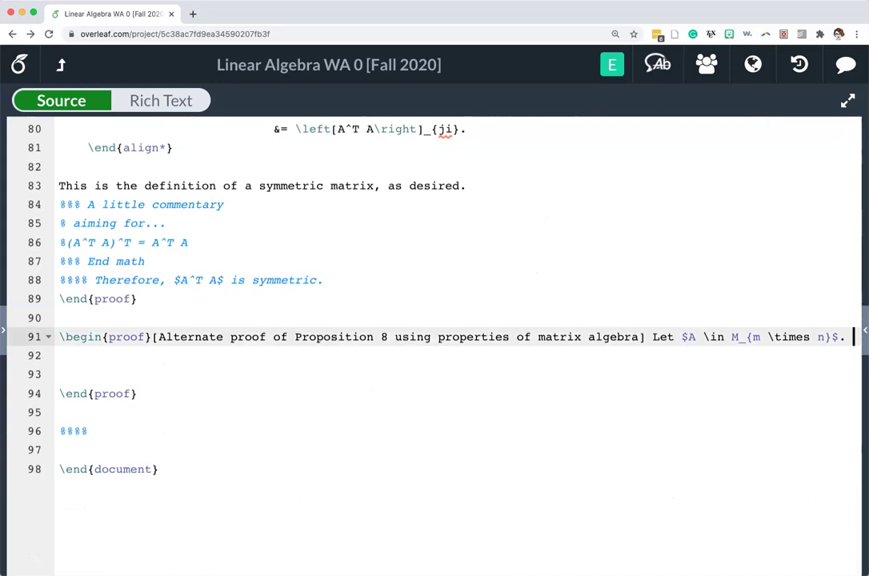
pyautogui.hotkey('ctrl', 'v')
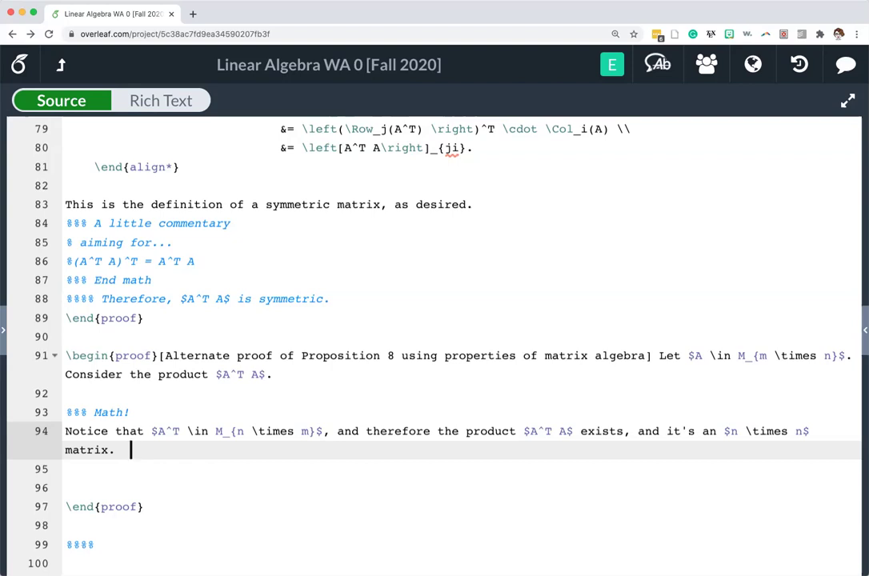
# Type 'By properties of the transpose,' followed by a \[ \] display on its own lines.
pyautogui.write('By properties o')
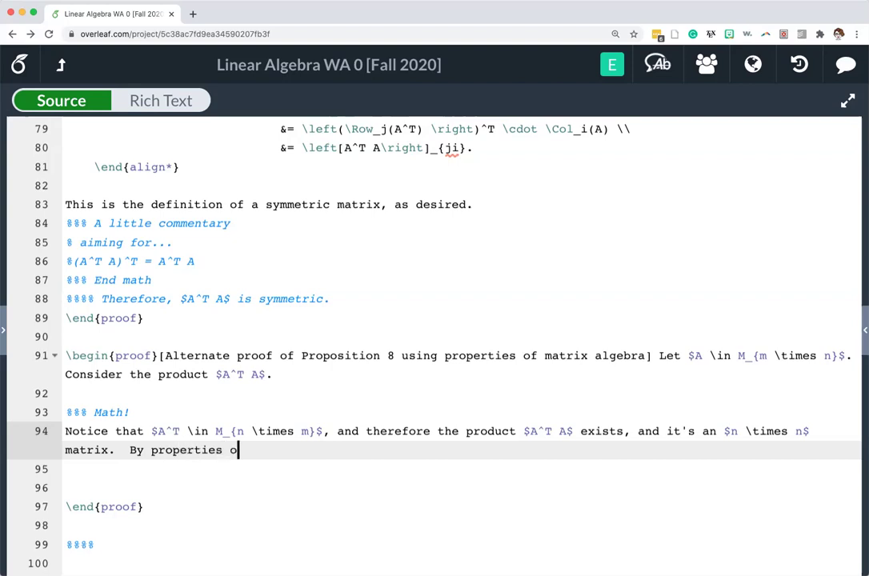
pyautogui.write('f the transpose')
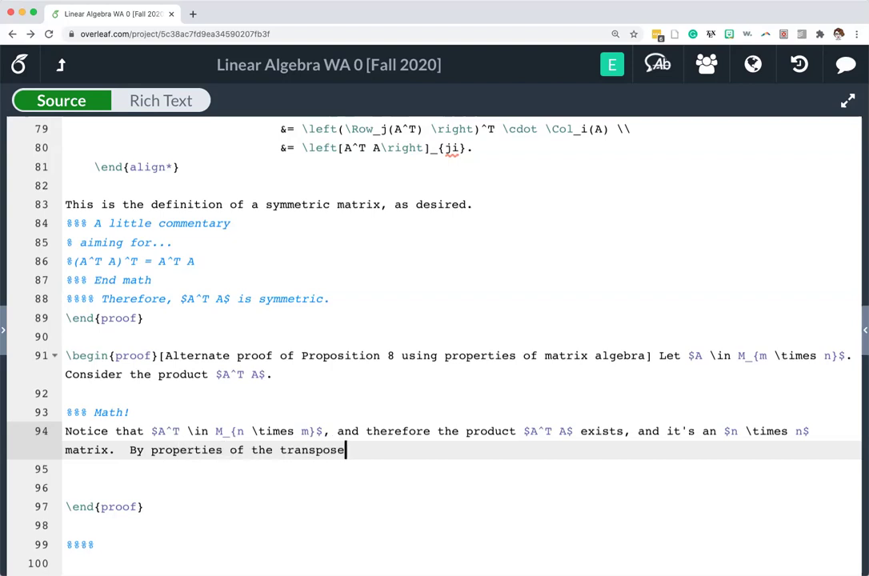
pyautogui.write(', \\[ \\]')
pyautogui.press('Left')
pyautogui.press('Left')
pyautogui.press('Left')
pyautogui.press('Left')
pyautogui.press('Left')
pyautogui.press('Return')
pyautogui.press('Right')
pyautogui.press('Right')
pyautogui.press('Right')
pyautogui.press('Return')
pyautogui.press('Return')
pyautogui.press('Up')
pyautogui.press('Up')
pyautogui.press('End')
# Write '\left(A^T A\right)^T =' as the start of the displayed equation.
pyautogui.write('\\left(A')
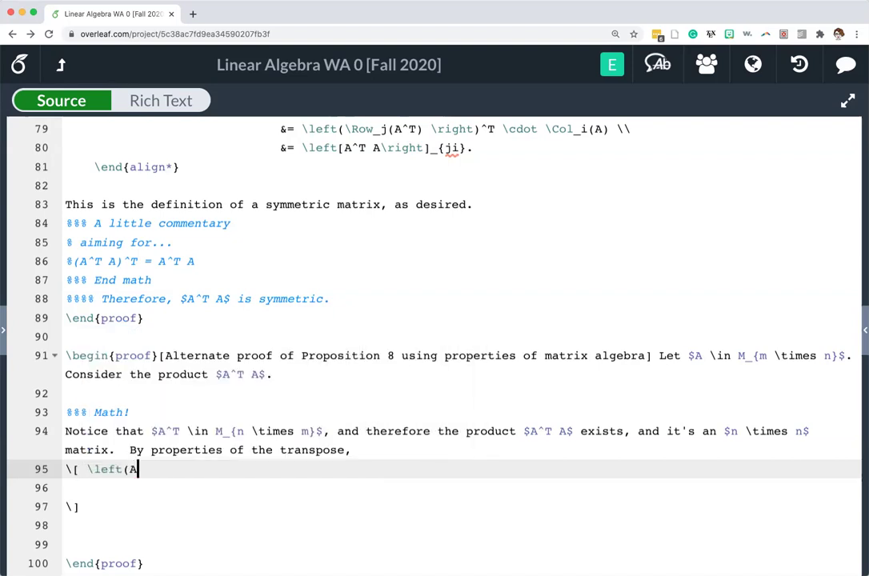
pyautogui.write('^T A)^')
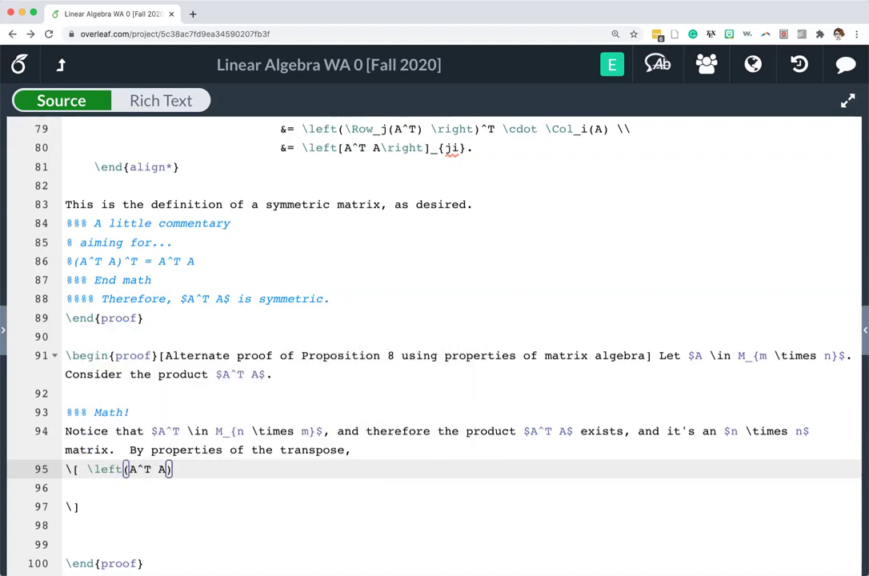
pyautogui.write('T =')
pyautogui.press('BackSpace')
pyautogui.press('BackSpace')
pyautogui.press('BackSpace')
pyautogui.press('BackSpace')
pyautogui.press('BackSpace')
pyautogui.press('BackSpace')
pyautogui.write('ight) ^T =')
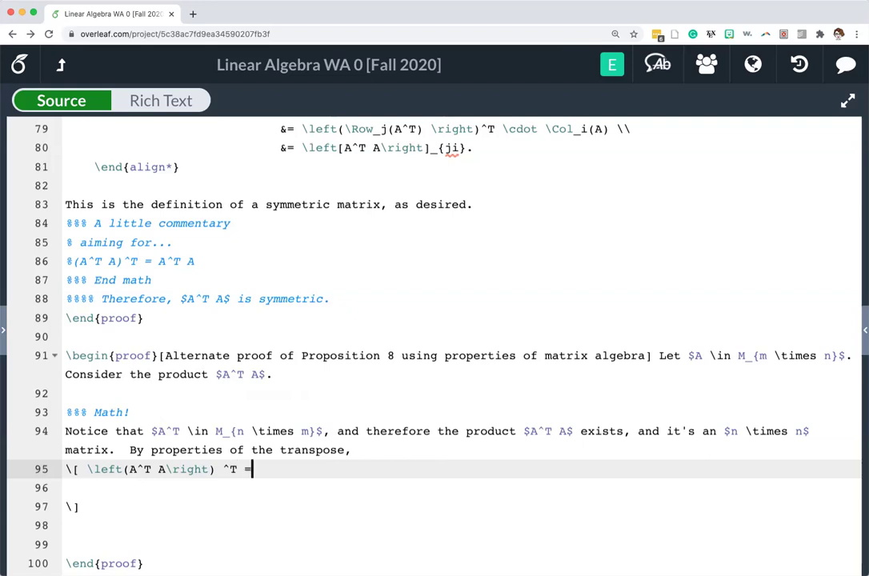
pyautogui.click(223, 469)
pyautogui.press('BackSpace')
pyautogui.click(252, 469)
# Add 'A^T\left(\left(A^T\right)\right)^T' after the equals sign.
pyautogui.write('(A')
pyautogui.press('BackSpace')
pyautogui.press('BackSpace')
pyautogui.write('A')
pyautogui.write('^T')
pyautogui.write('(A^T)^T')
pyautogui.click(274, 470)
pyautogui.write('\\l')
pyautogui.press('BackSpace')
pyautogui.press('BackSpace')
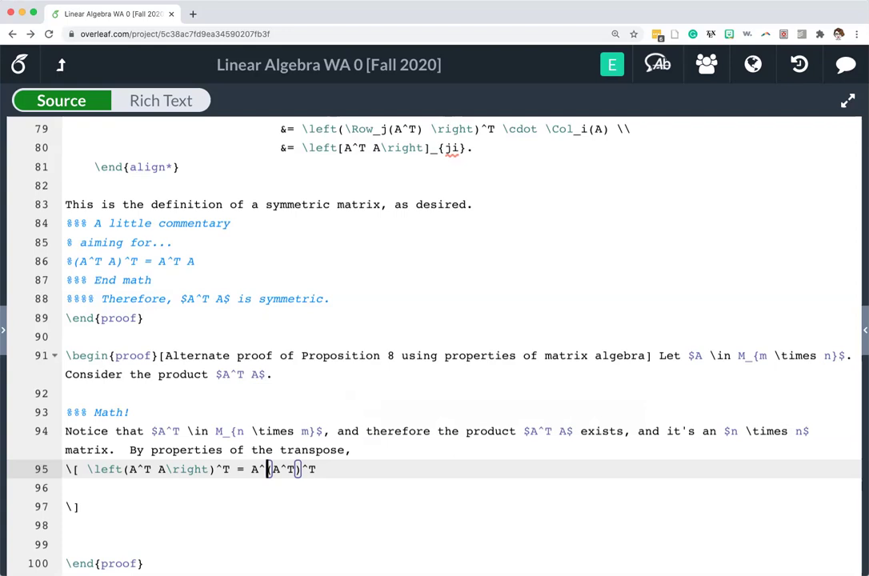
pyautogui.write('\\left(\\')
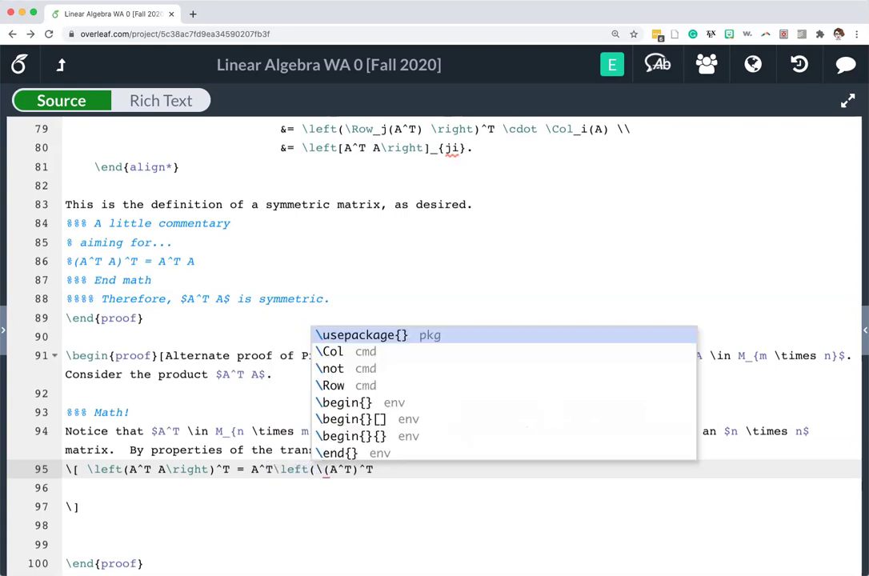
pyautogui.write('left')
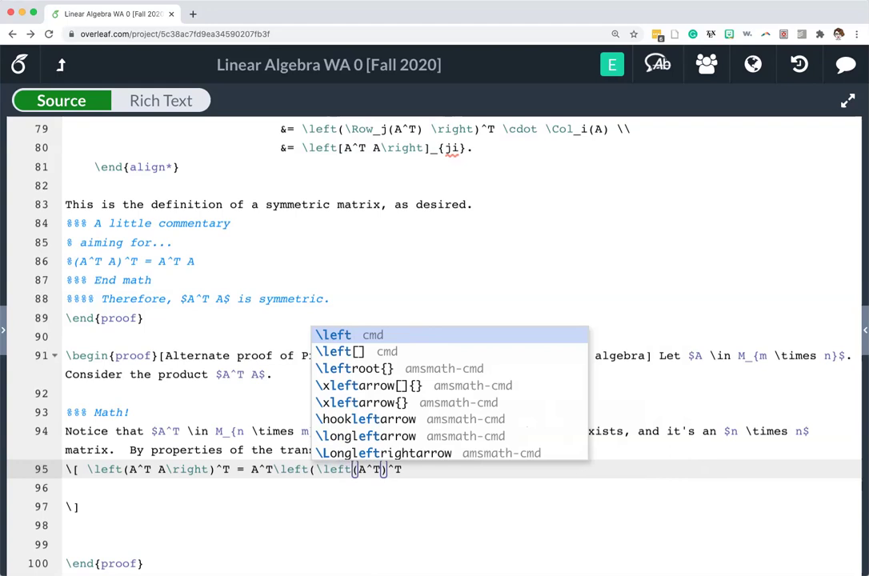
pyautogui.click(381, 470)
pyautogui.write('\\right)\\right)')
pyautogui.click(72, 488)
pyautogui.click(496, 470)
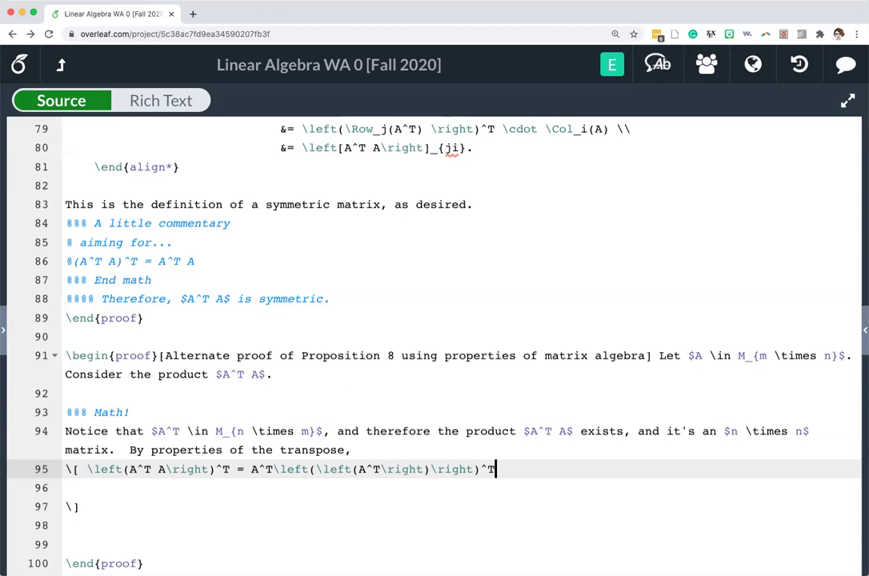
# Finish the equation with '= A^T A.\\'.
pyautogui.write('=')
pyautogui.moveTo(274, 470); pyautogui.dragTo(497, 469)
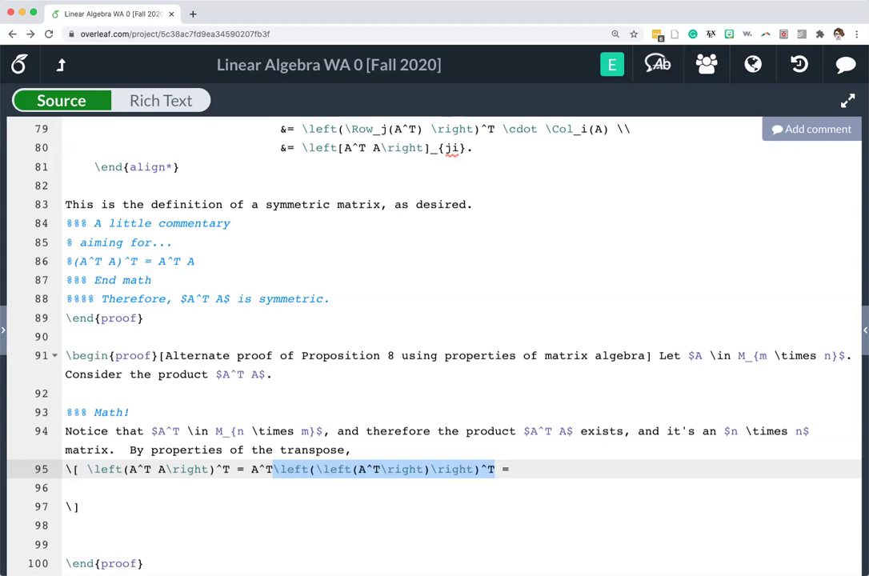
pyautogui.click(518, 469)
pyautogui.write('A^T A')
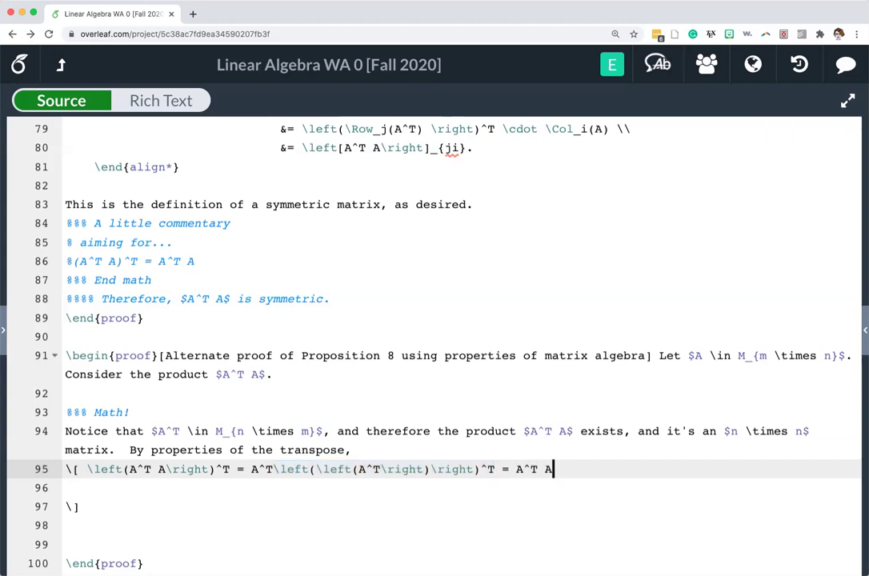
pyautogui.write('.\\\\')
# Close the display with \] and add 'Therefore the matrix $A^T A$ is symmetric.'.
pyautogui.press('Delete')
pyautogui.press('Delete')
pyautogui.press('Delete')
pyautogui.press('Delete')
pyautogui.press('BackSpace')
pyautogui.press('BackSpace')
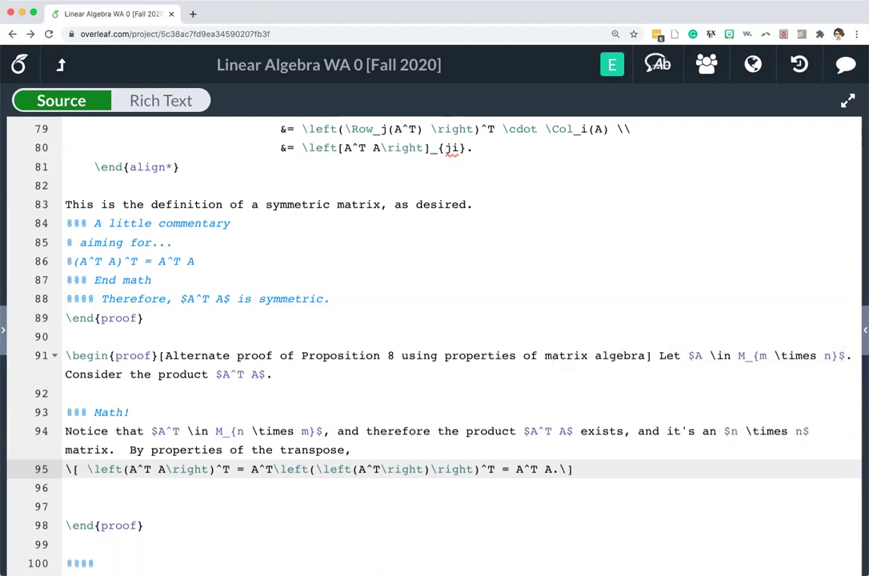
pyautogui.write('\\]')
pyautogui.press('Return')
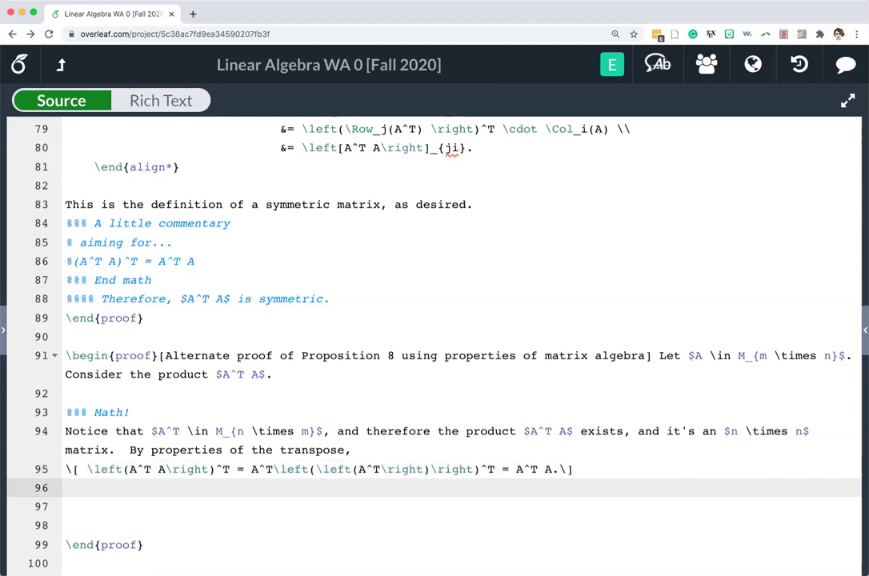
pyautogui.write('Therefore the matri')
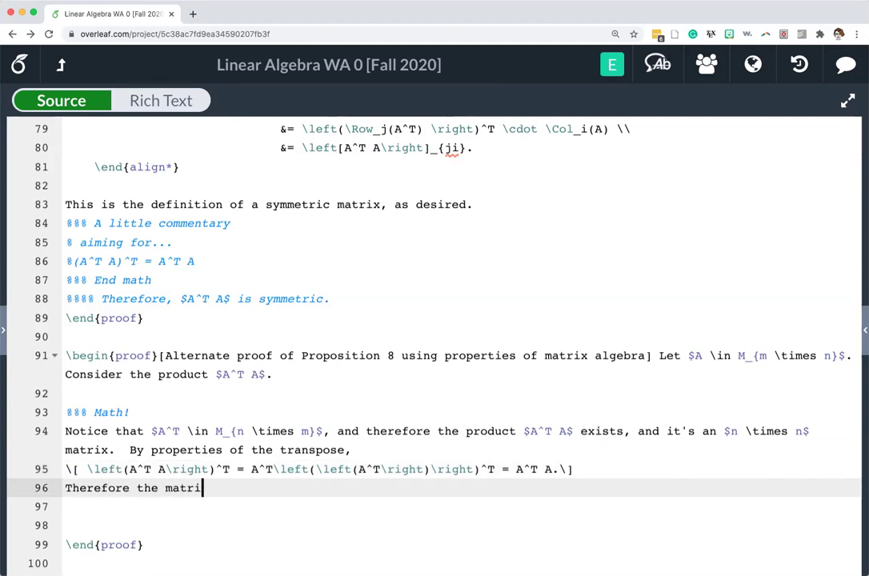
pyautogui.write('x $A^T A$ is symmet')
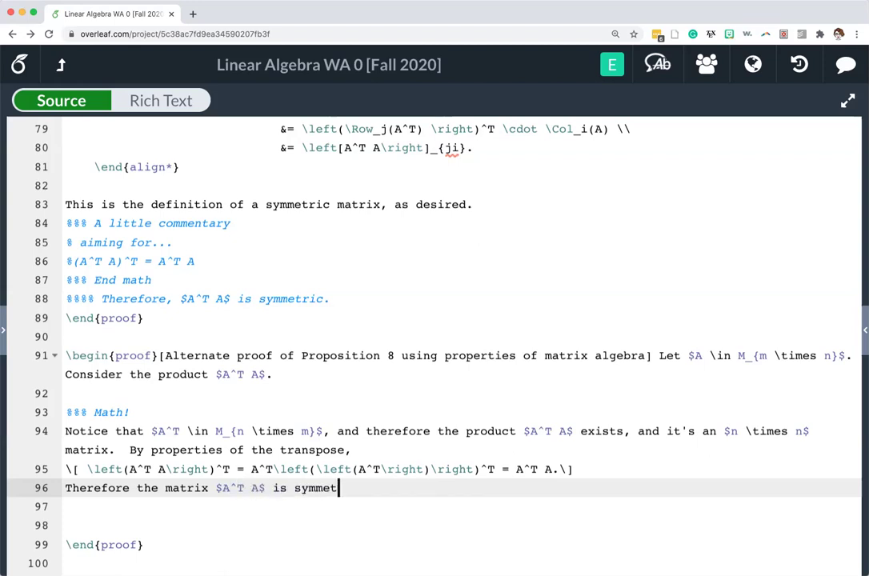
pyautogui.write('ric.')
# Remove the blank lines between the conclusion and \end{proof}.
pyautogui.click(66, 525)
pyautogui.press('Delete')
pyautogui.press('Delete')
pyautogui.press('BackSpace')
pyautogui.write('\\end{proof')
pyautogui.click(365, 488)
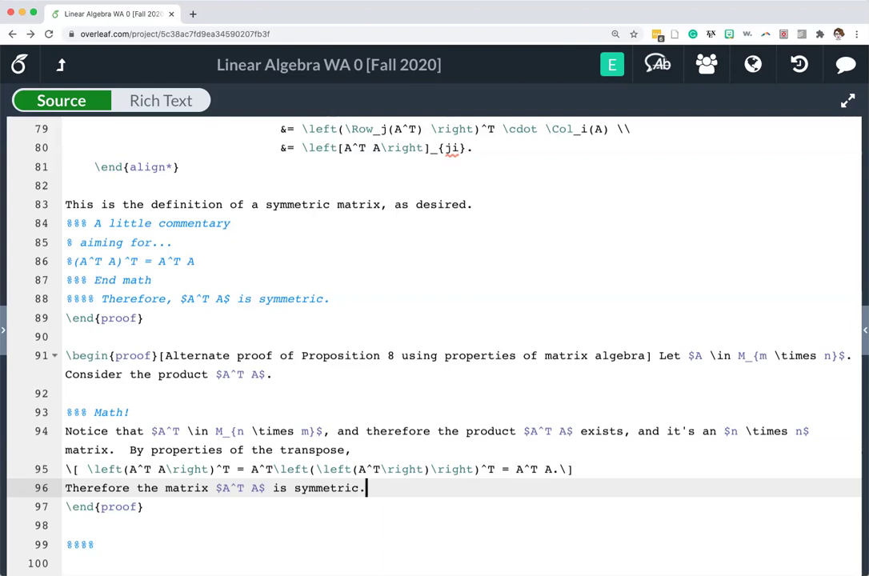
# Bring back the PDF preview beside the source and recompile the document.
pyautogui.scroll(-2, 432, 344)
pyautogui.scroll(2, 433, 344)
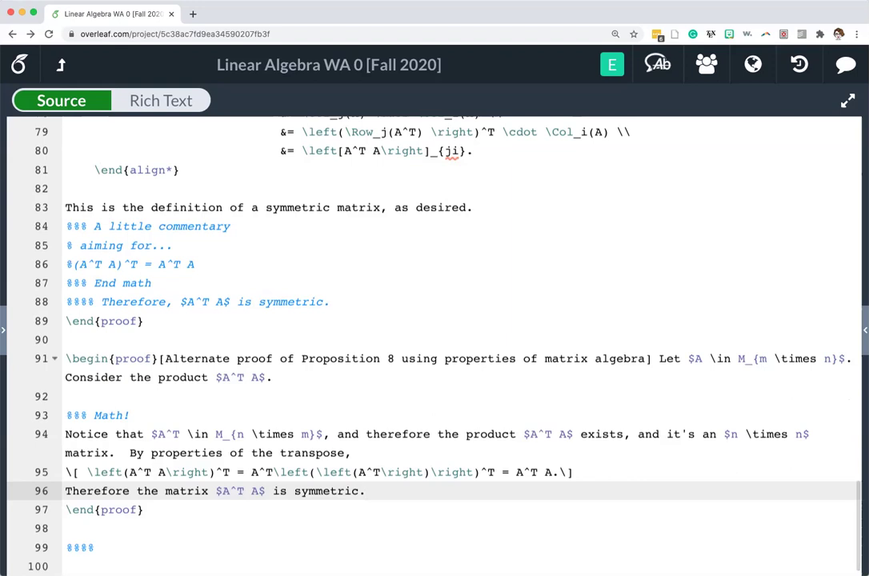
pyautogui.click(865, 330)
pyautogui.click(468, 100)
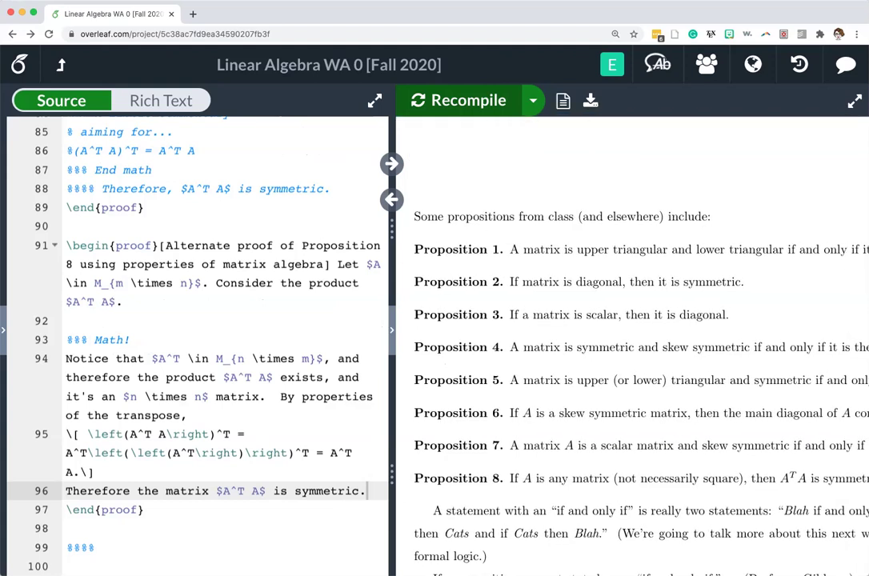
# Scroll the PDF to the Proof of Proposition 8 and widen the preview pane.
pyautogui.scroll(-3, 633, 344)
pyautogui.scroll(-3, 633, 344)
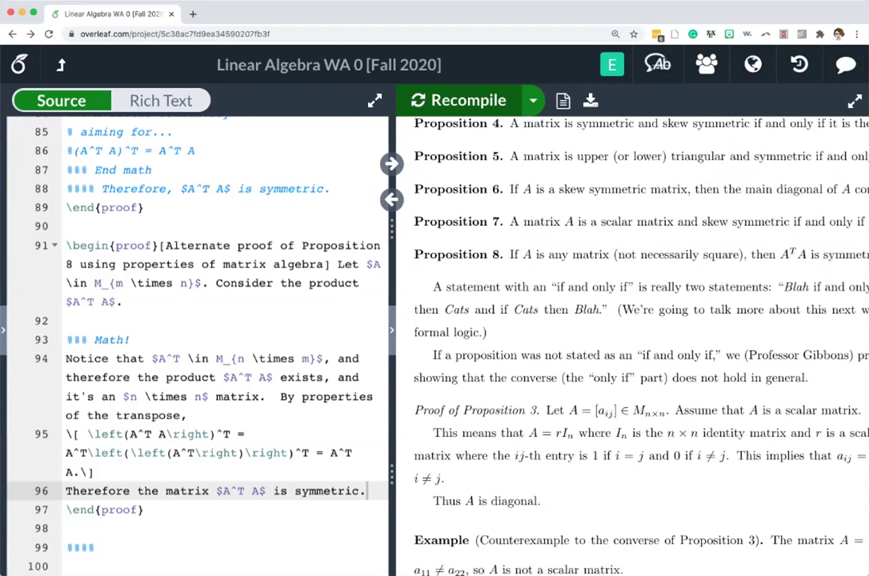
pyautogui.moveTo(392, 232); pyautogui.dragTo(276, 232)
pyautogui.scroll(-5, 573, 344)
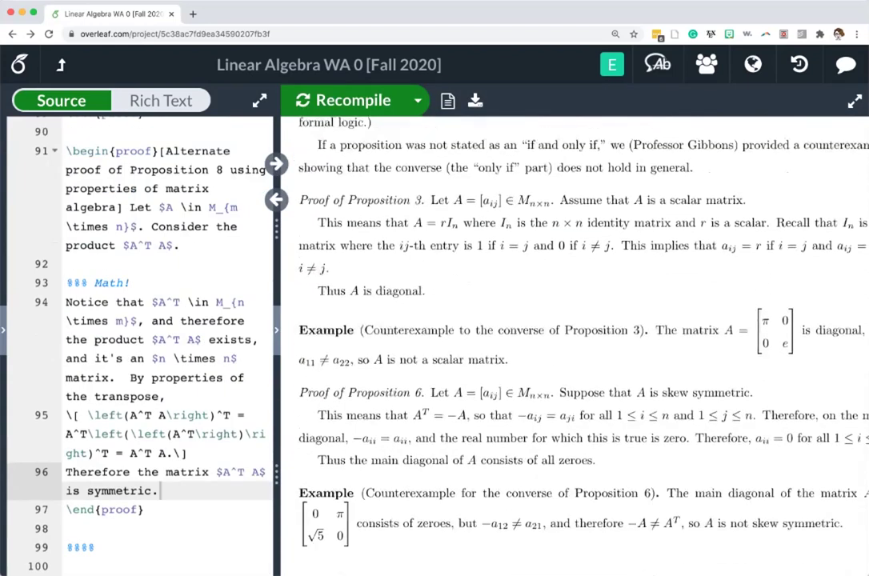
pyautogui.scroll(-10, 572, 344)
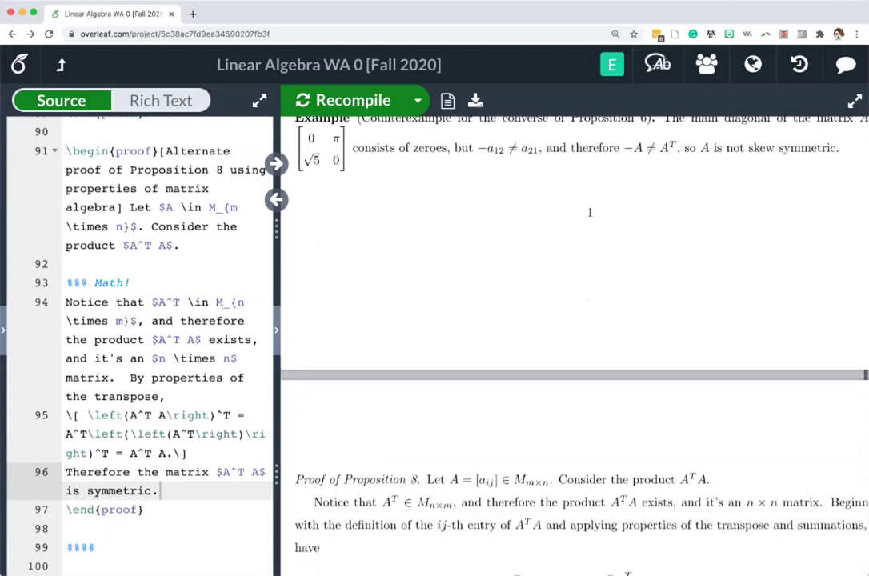
pyautogui.scroll(-3, 572, 344)
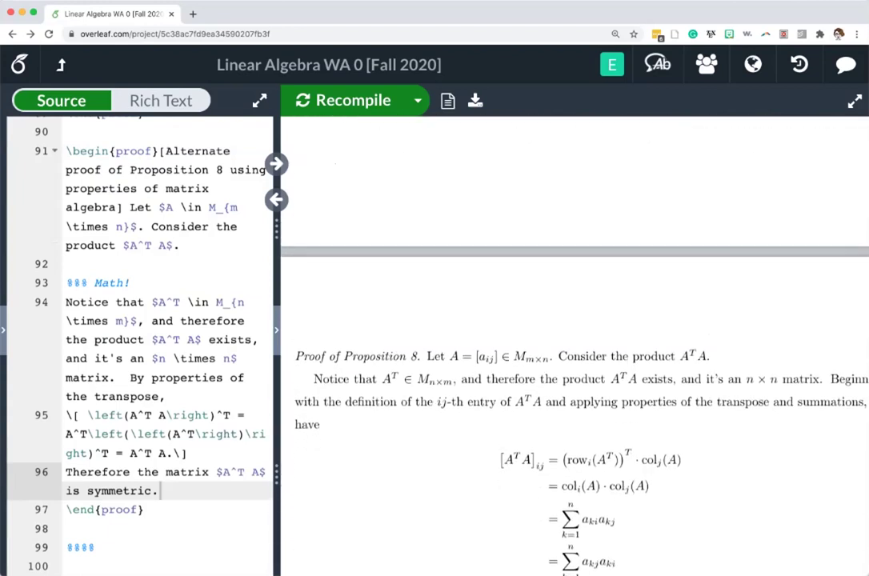
pyautogui.scroll(-3, 573, 345)
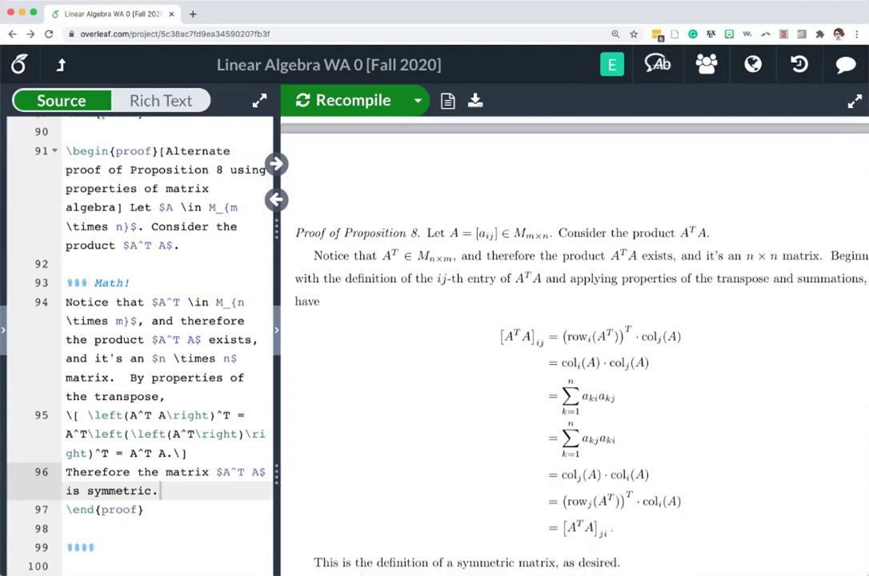
pyautogui.moveTo(276, 329); pyautogui.dragTo(149, 330)
pyautogui.scroll(-1, 572, 344)
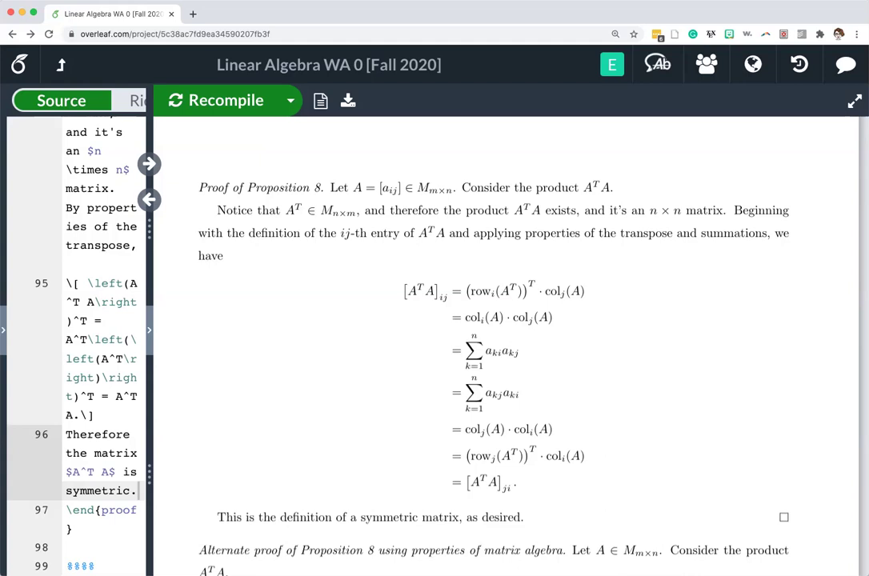
pyautogui.scroll(-1, 492, 344)
pyautogui.scroll(-1, 492, 344)
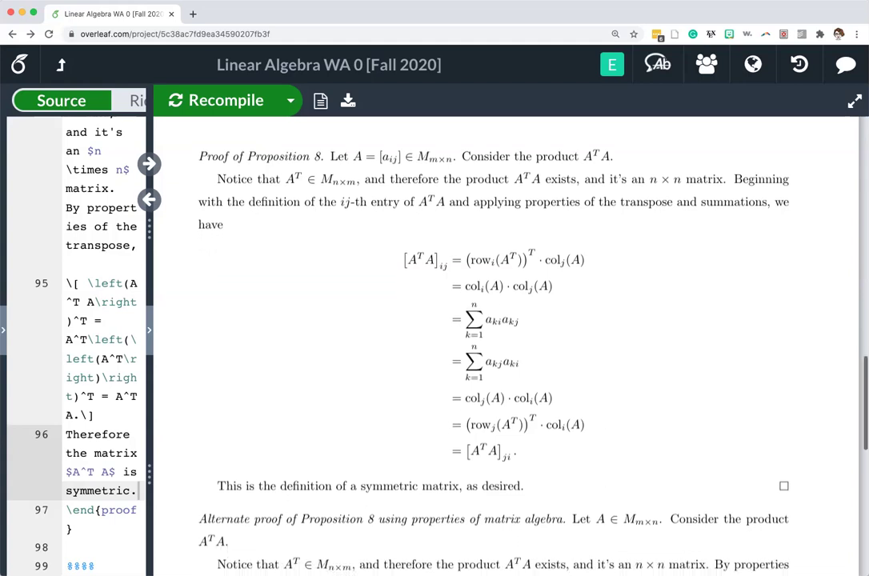
pyautogui.scroll(-3, 492, 344)
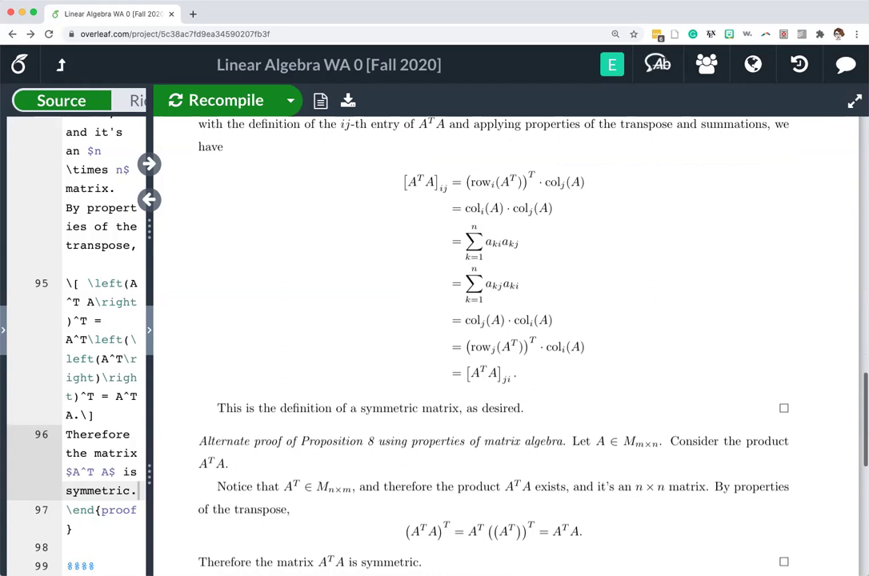
pyautogui.scroll(-1, 492, 344)
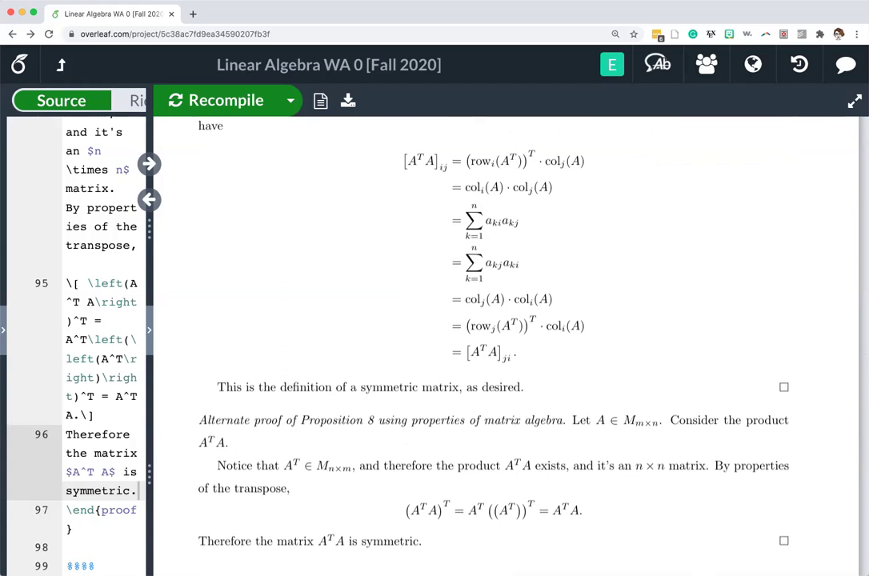
pyautogui.scroll(-1, 493, 344)
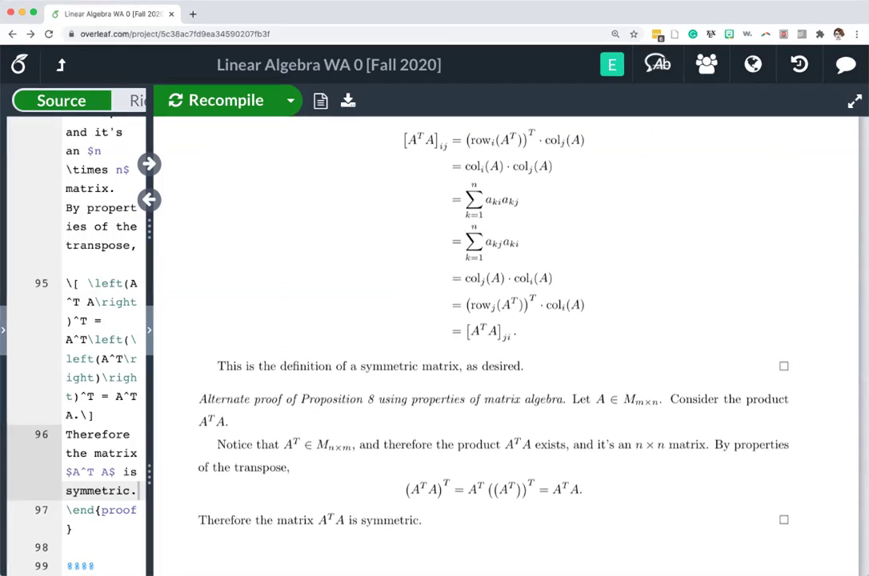
pyautogui.scroll(3, 492, 344)
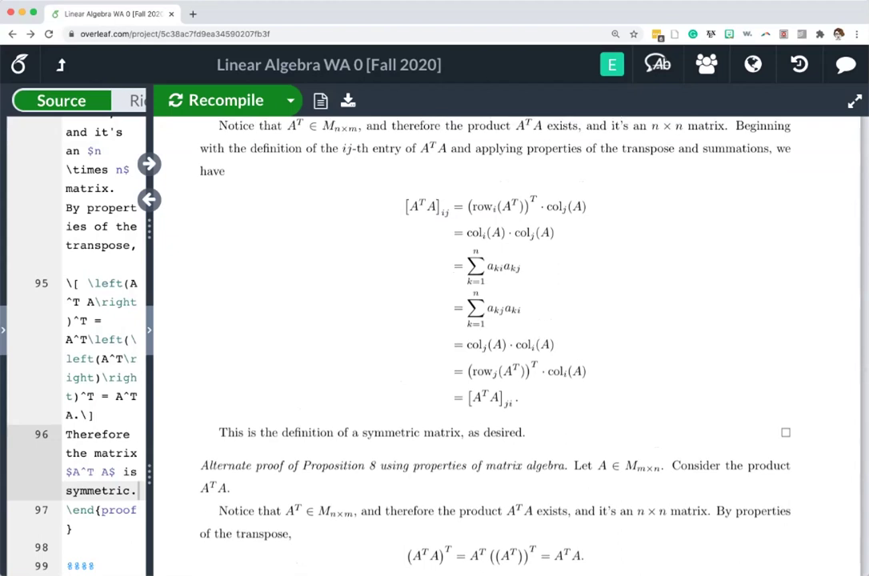
pyautogui.scroll(-8, 492, 344)
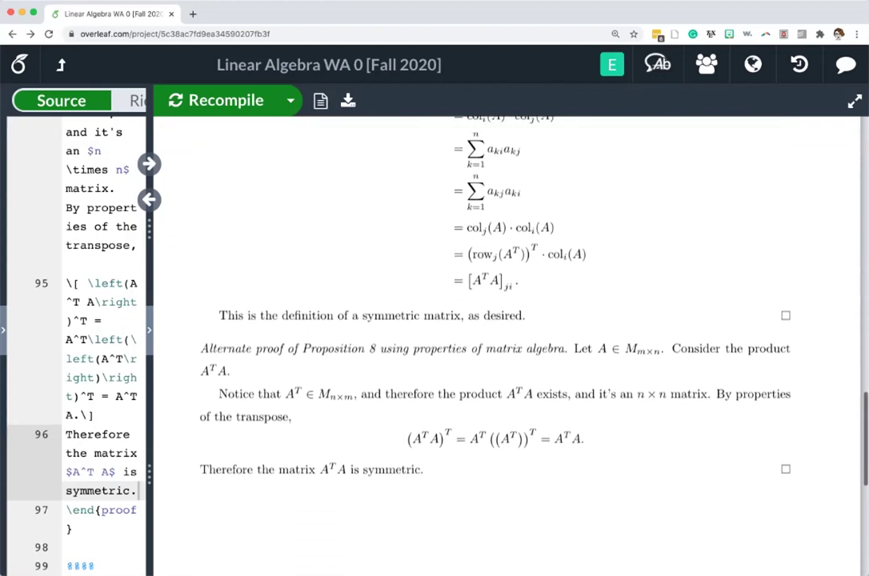
pyautogui.scroll(12, 492, 344)
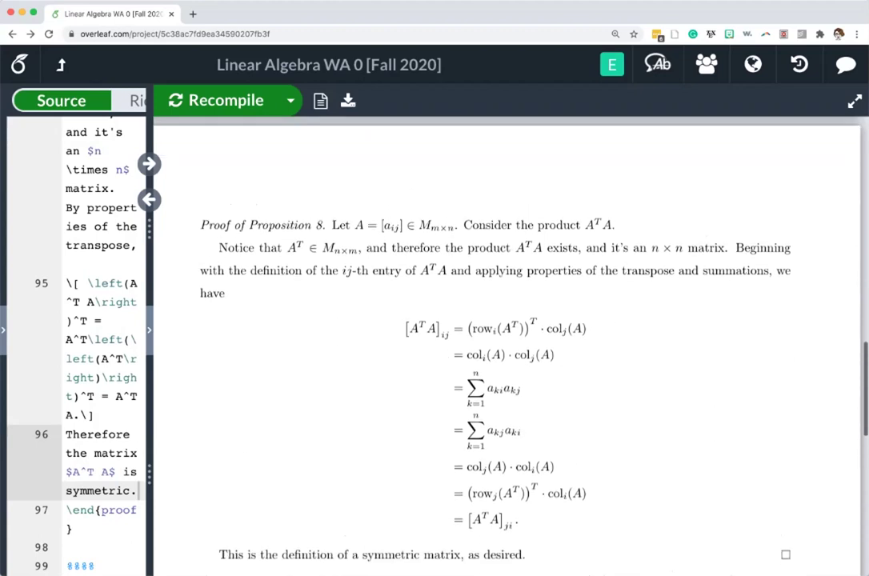
pyautogui.scroll(-11, 492, 344)
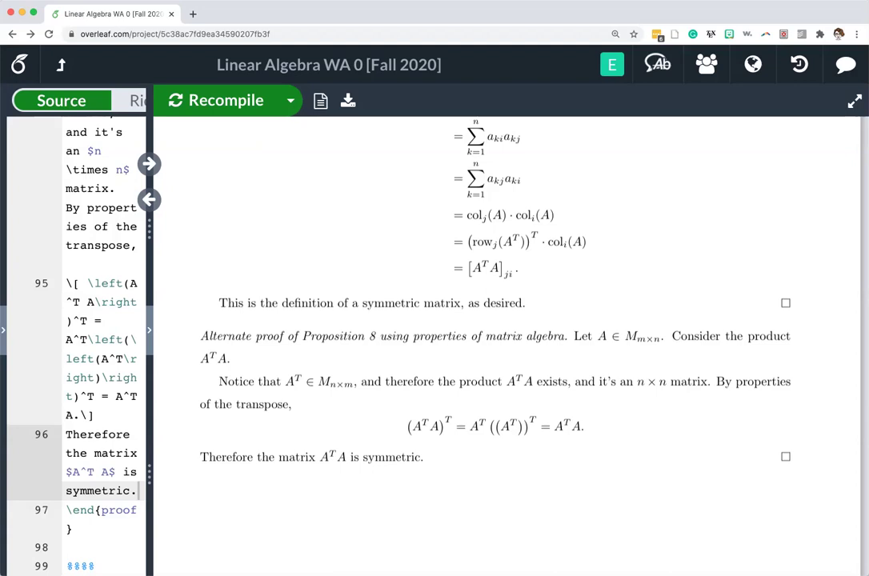
# Widen the source editor and jump from the PDF's transpose equation to its source line 95.
pyautogui.doubleClick(544, 426)
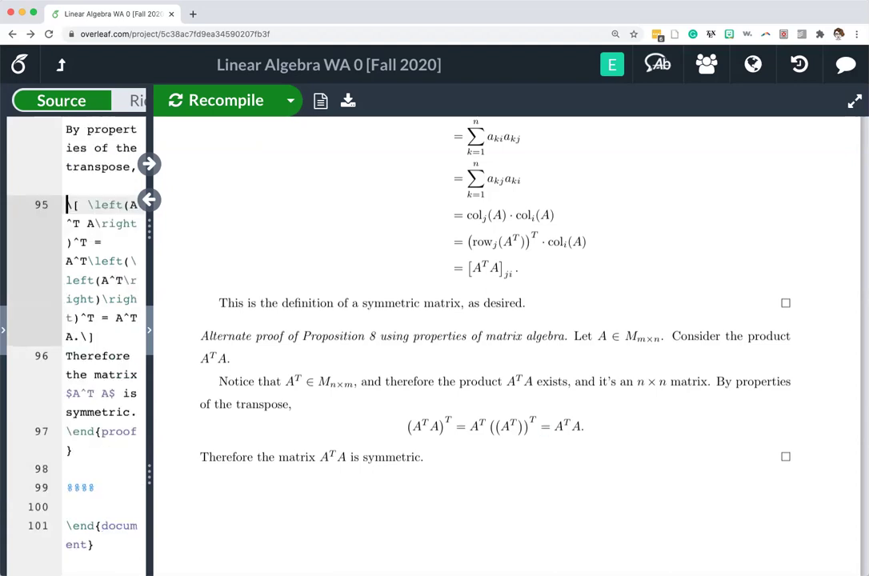
pyautogui.moveTo(149, 400); pyautogui.dragTo(376, 400)
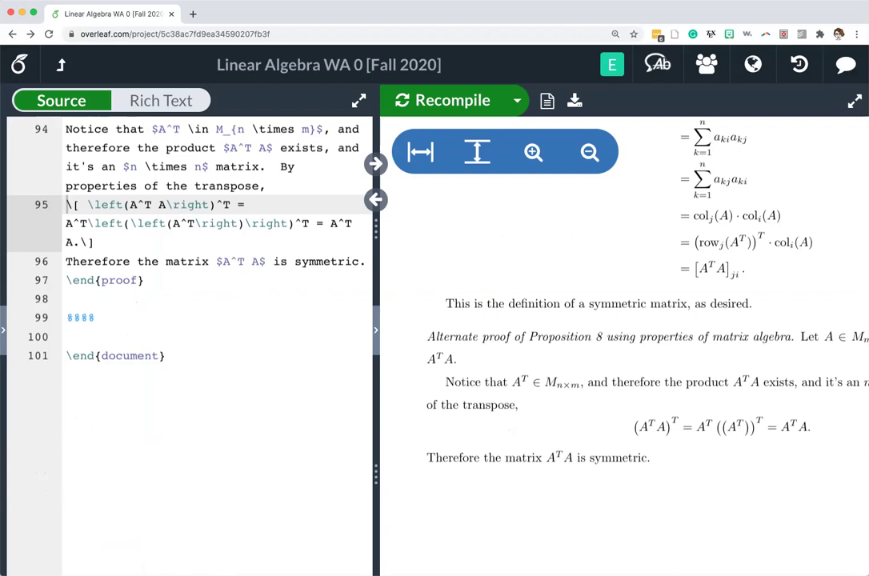
pyautogui.doubleClick(773, 427)
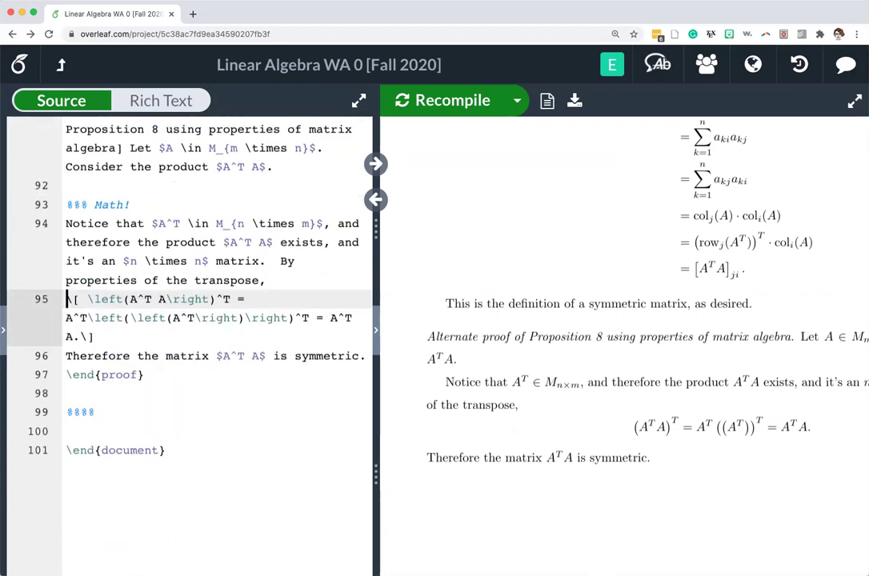
# Add ^T after the inner transpose's bracket, then delete it again.
pyautogui.click(245, 318)
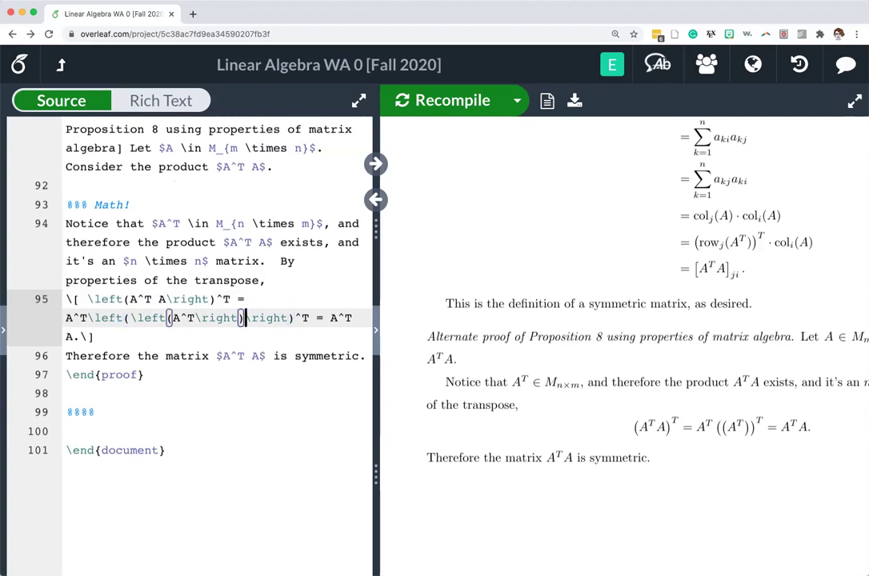
pyautogui.write('^T')
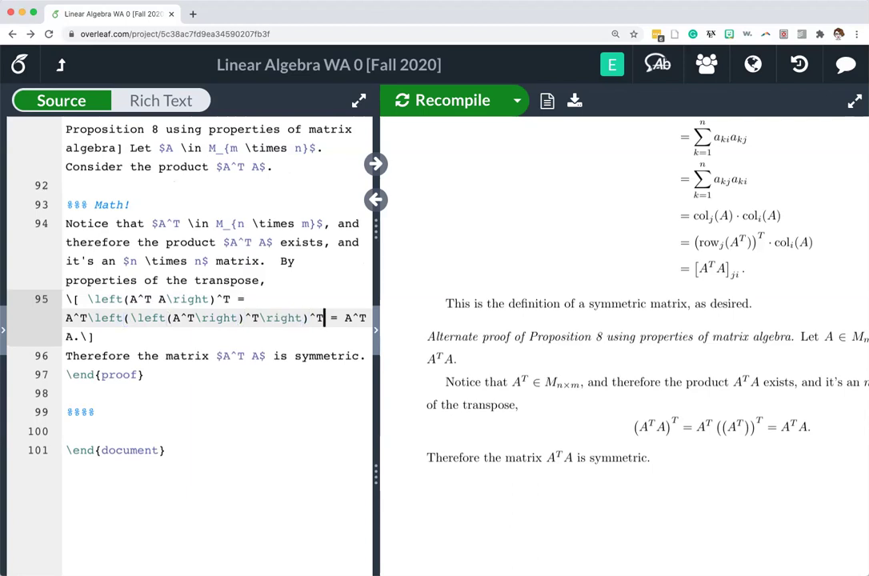
pyautogui.press('BackSpace')
pyautogui.press('BackSpace')
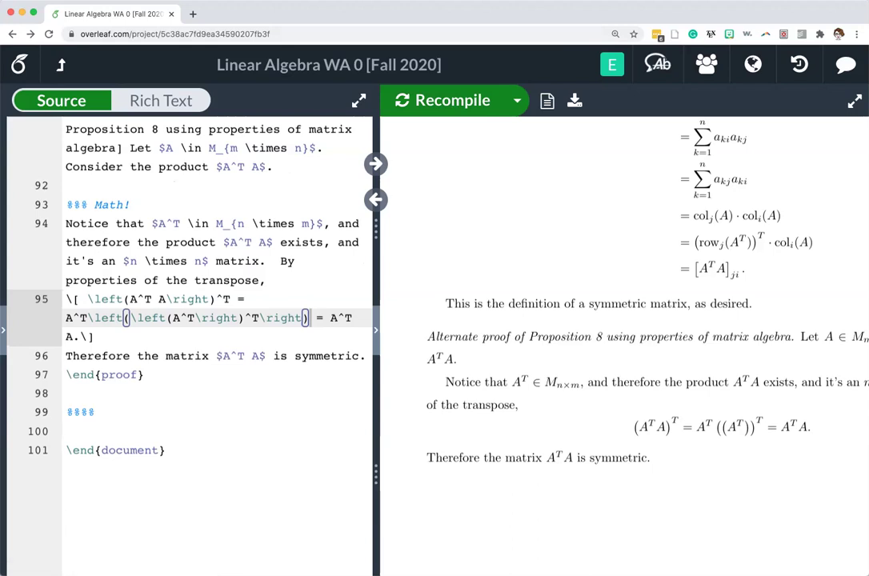
pyautogui.scroll(2, 624, 320)
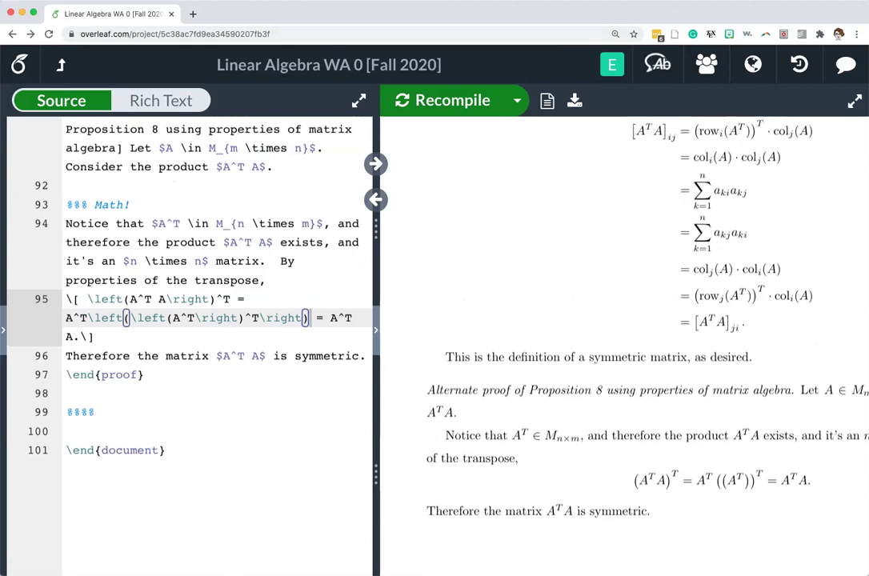
pyautogui.scroll(2, 190, 344)
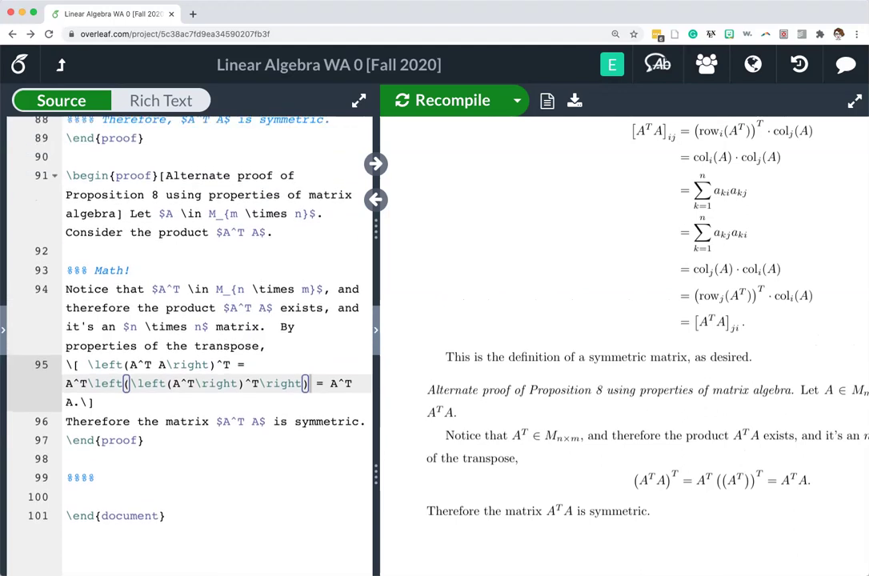
# Put % on blank line 92 to merge the paragraphs, recompile, and widen the PDF.
pyautogui.click(67, 251)
pyautogui.write('%')
pyautogui.click(67, 459)
pyautogui.press('Return')
pyautogui.press('BackSpace')
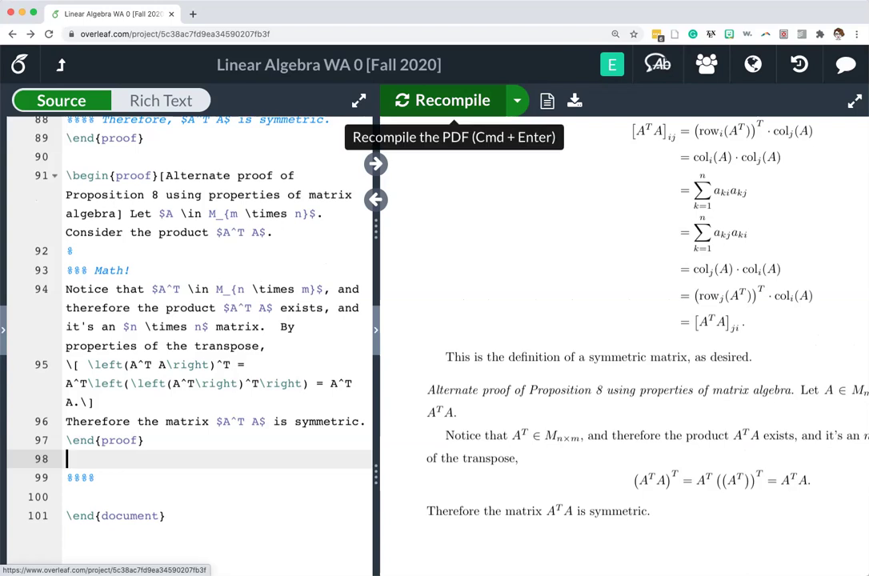
pyautogui.press('super+Return')
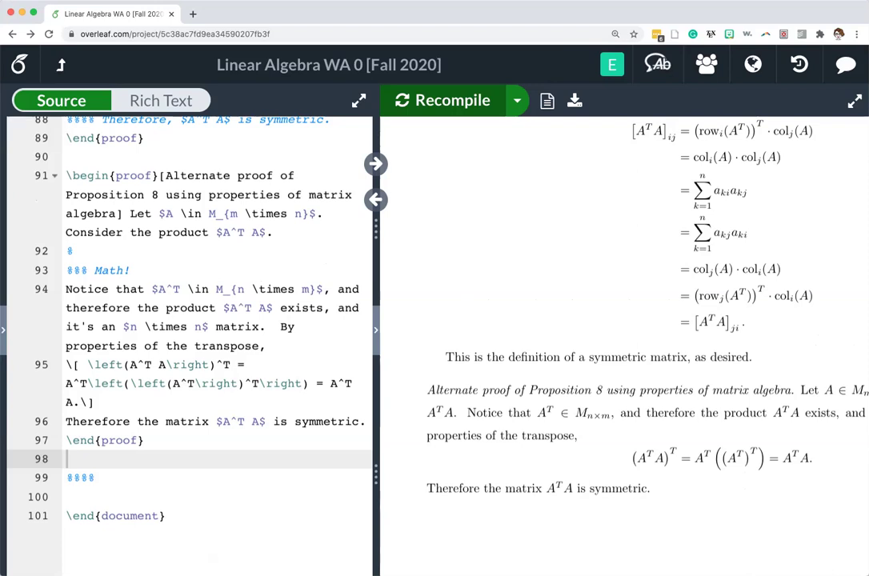
pyautogui.moveTo(376, 228); pyautogui.dragTo(213, 229)
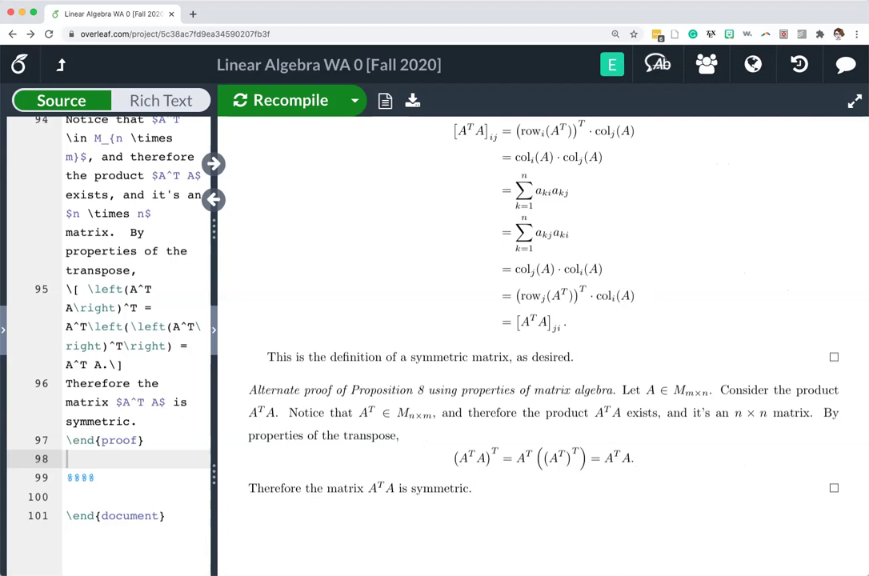